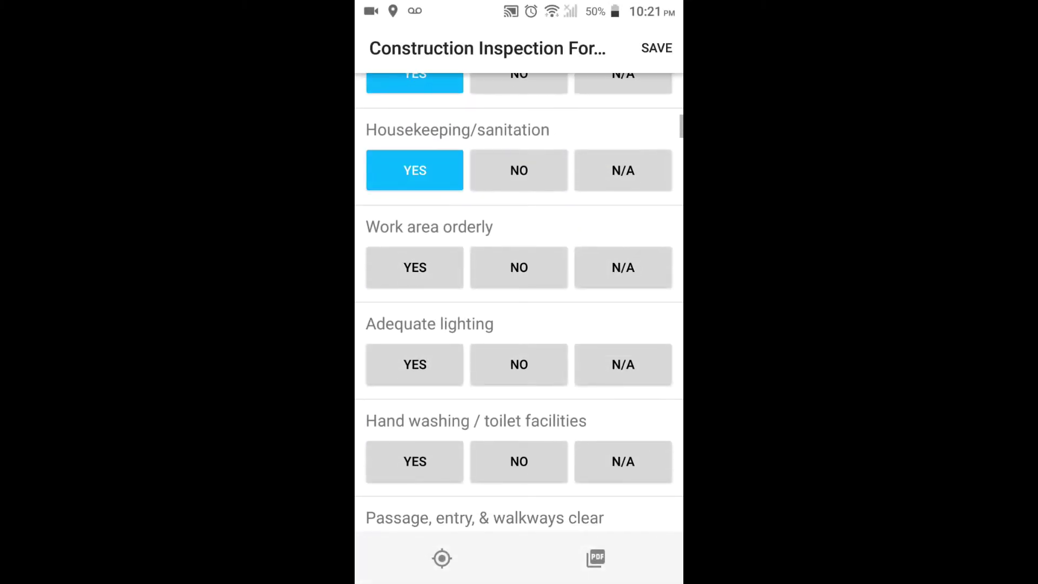
# Step: Answer Yes for housekeeping, lighting, hand washing and walkways, and set the workflow trigger to Record created
pyautogui.click(415, 267)
pyautogui.click(415, 365)
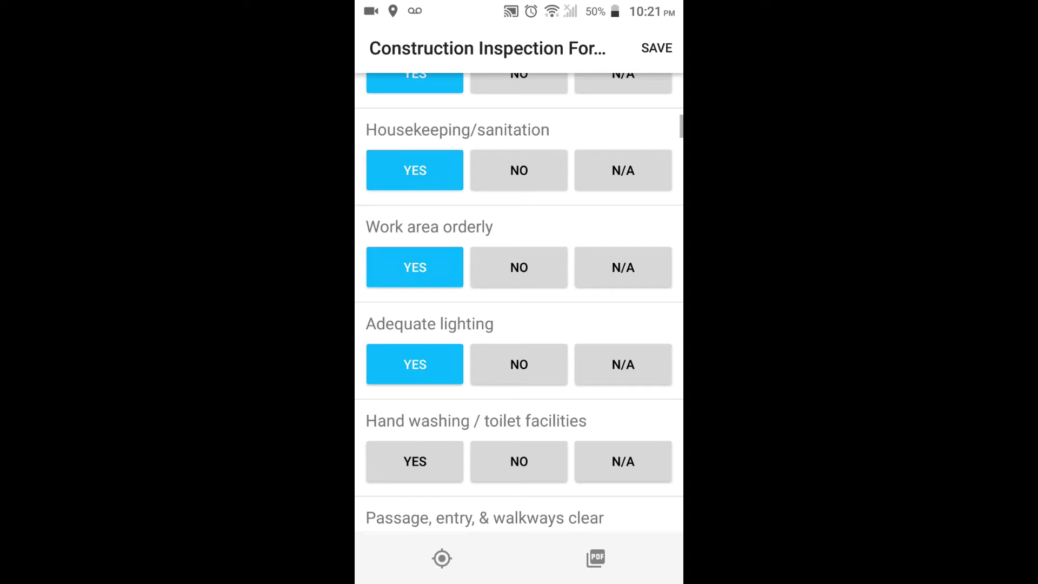
pyautogui.click(414, 461)
pyautogui.scroll(-5, 519, 302)
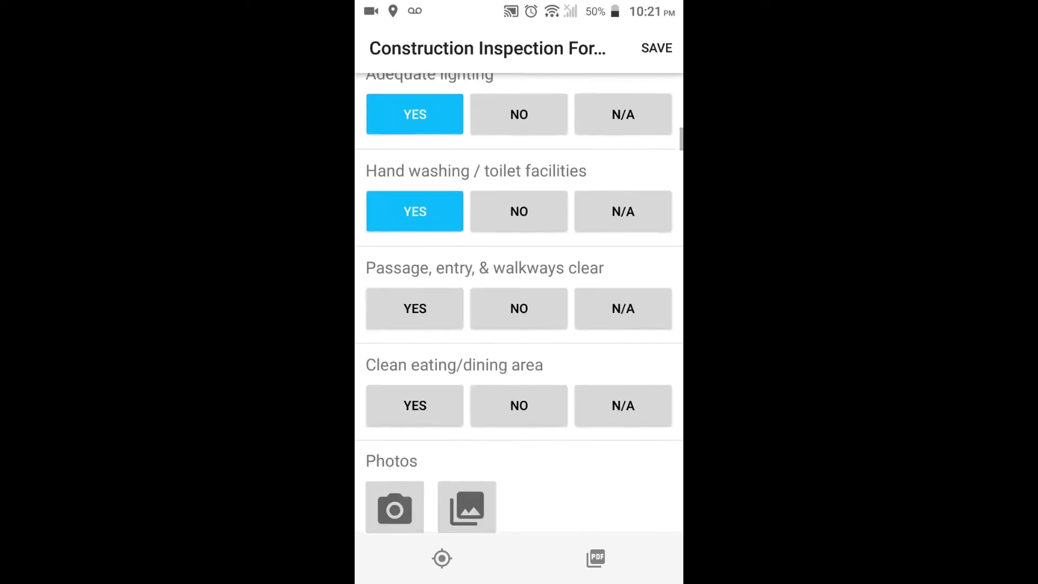
pyautogui.click(415, 189)
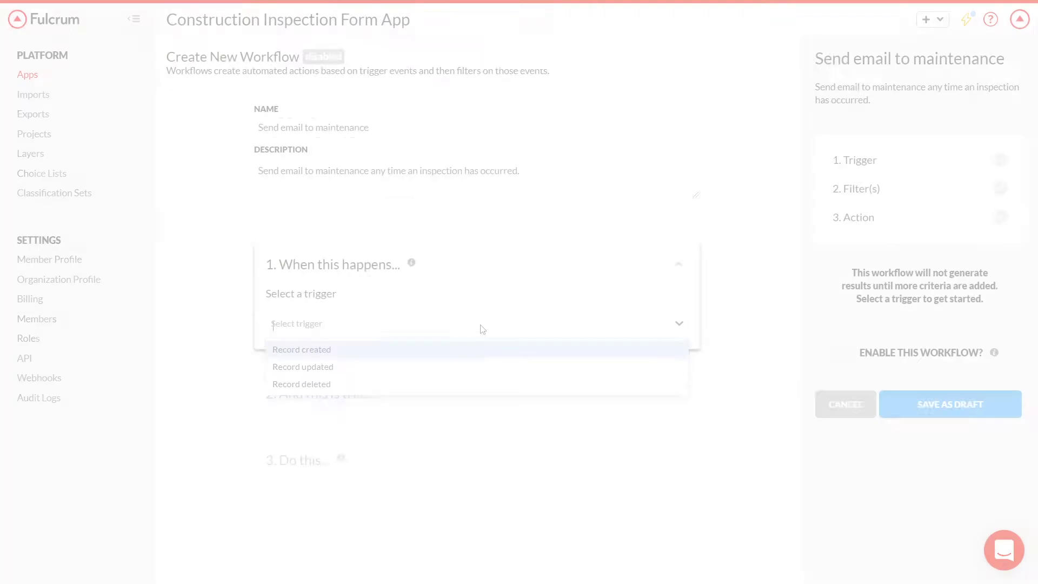
pyautogui.click(472, 348)
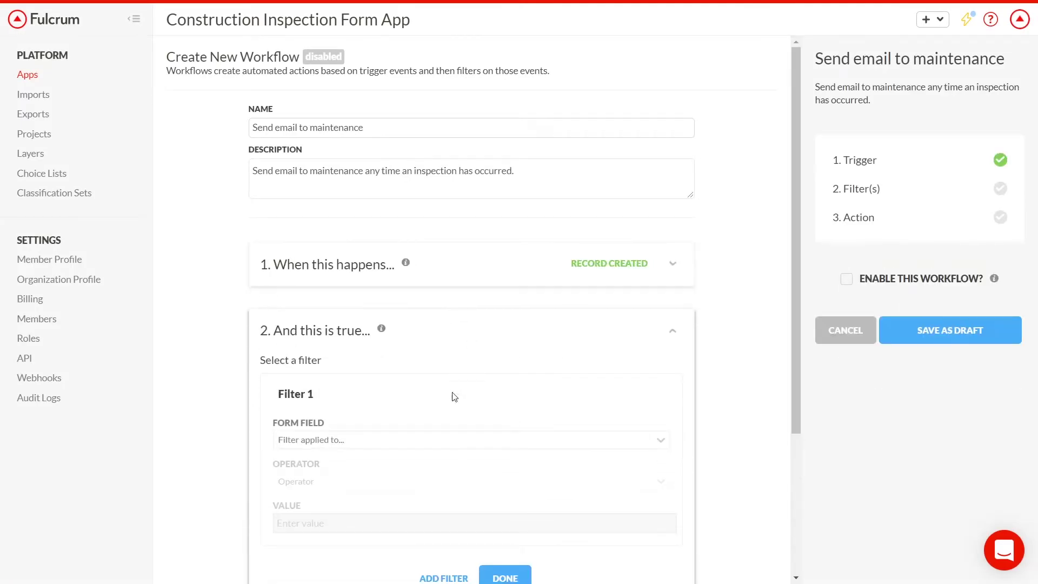
pyautogui.click(442, 439)
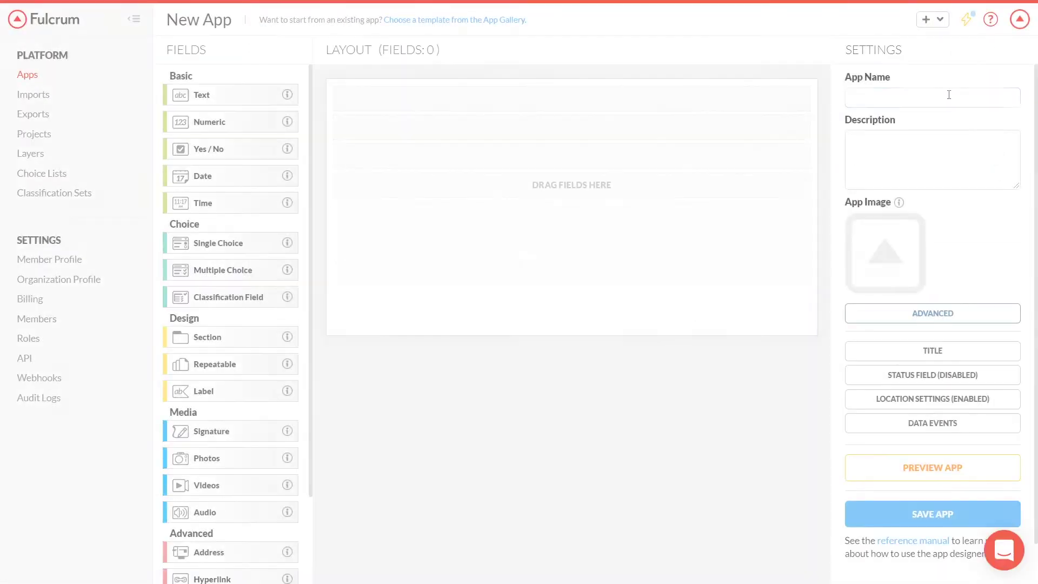
# Step: Name the app 'Construction Inspection Form App' and paste in the safety description
pyautogui.write('Construction Inspection Form App')
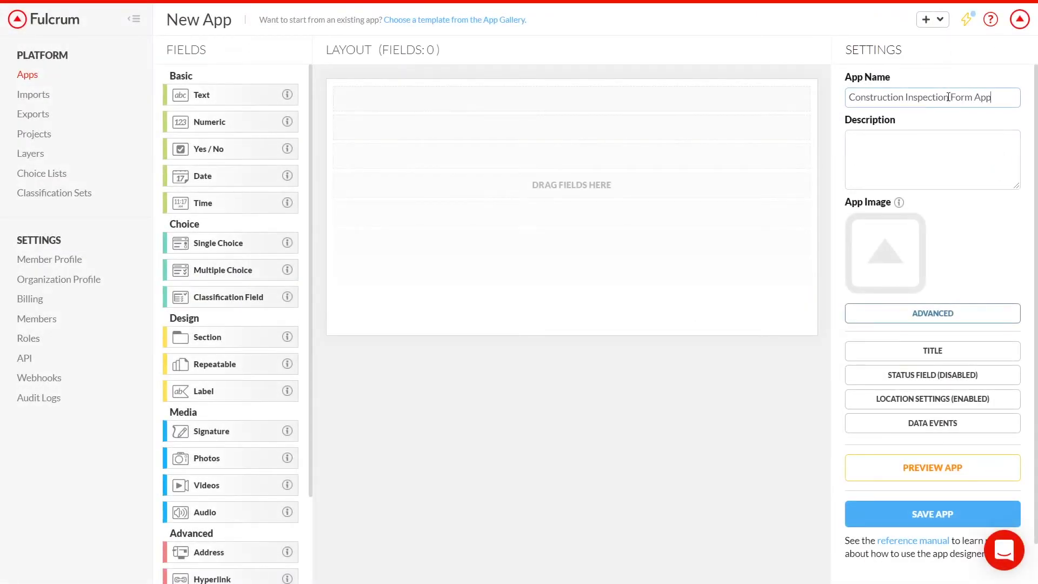
pyautogui.press('Tab')
pyautogui.hotkey('ctrl', 'v')
# Step: Add a Location Info section with Name, Phone, Org Code and Address fields, plus another section
pyautogui.moveTo(207, 337); pyautogui.dragTo(410, 258)
pyautogui.write('Location Info')
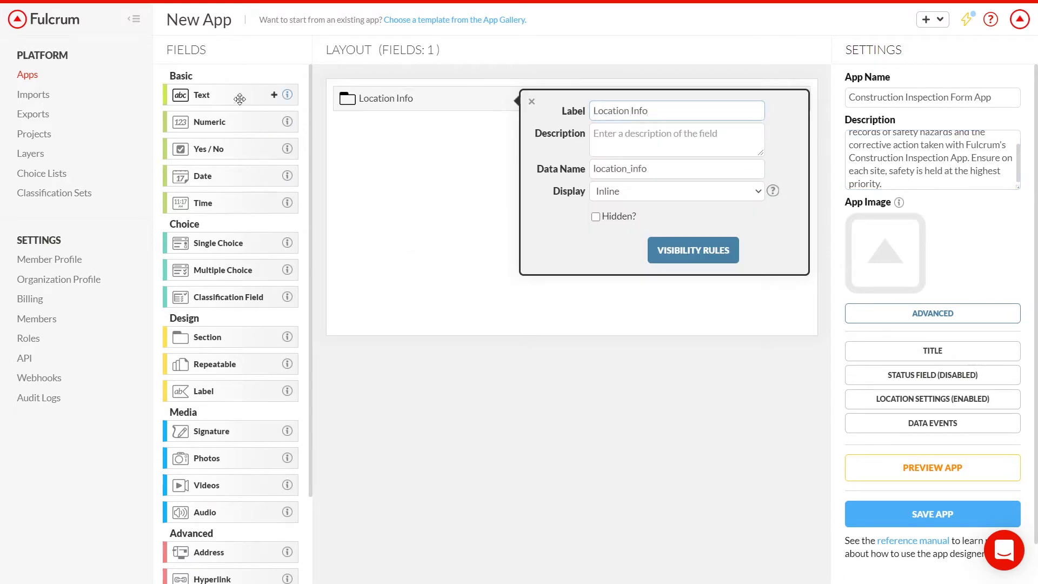
pyautogui.click(274, 95)
pyautogui.write('Name')
pyautogui.moveTo(261, 91); pyautogui.dragTo(460, 151)
pyautogui.write('Phone')
pyautogui.moveTo(246, 100); pyautogui.dragTo(472, 213)
pyautogui.write('Org Code')
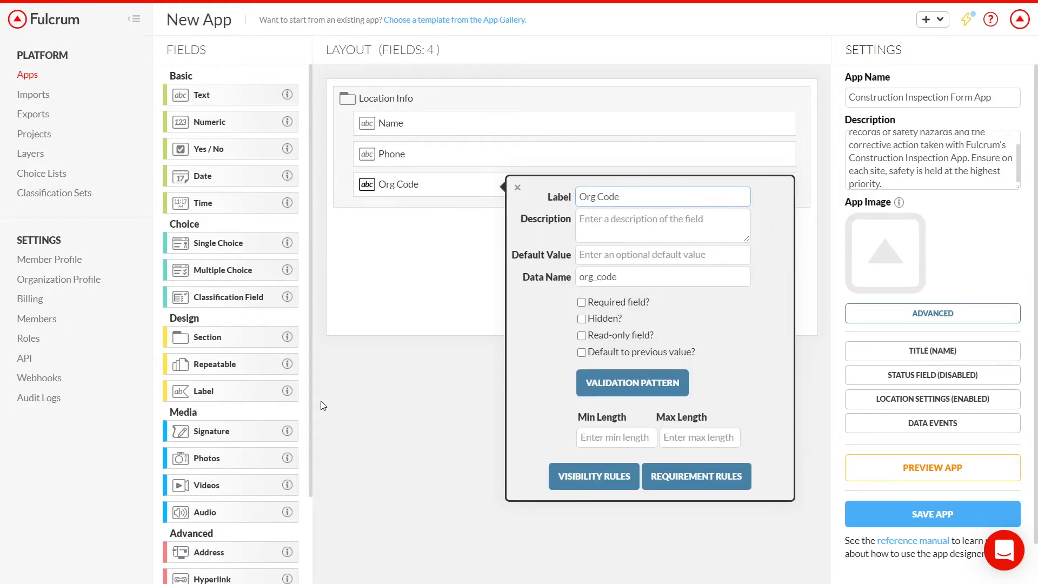
pyautogui.moveTo(211, 552); pyautogui.dragTo(456, 215)
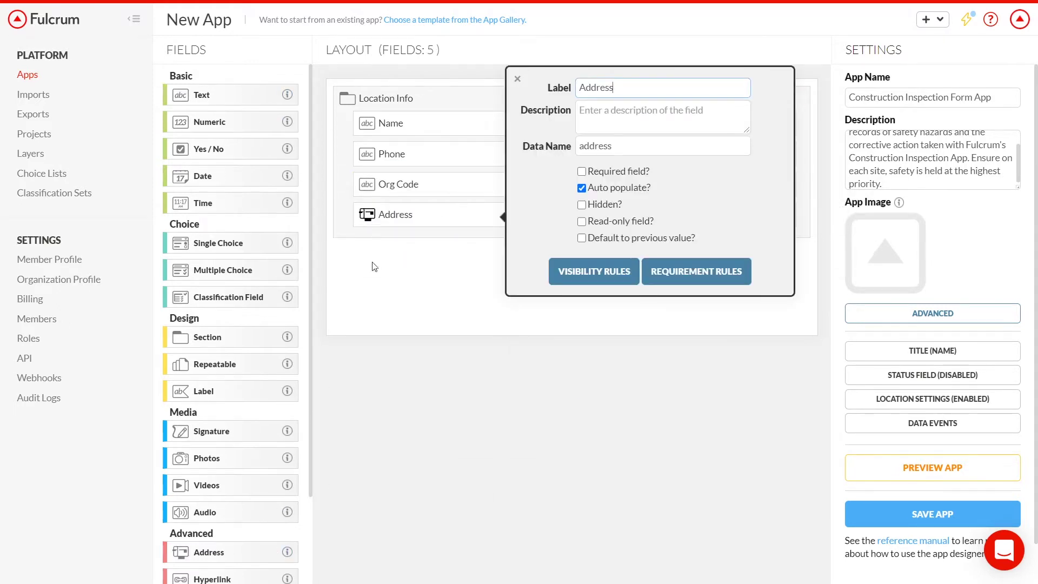
pyautogui.moveTo(207, 337); pyautogui.dragTo(447, 320)
# Step: Label the section Program administration, add an N/A-enabled 'OSHA posting' Yes/No item and a Photos field
pyautogui.write('Program administration')
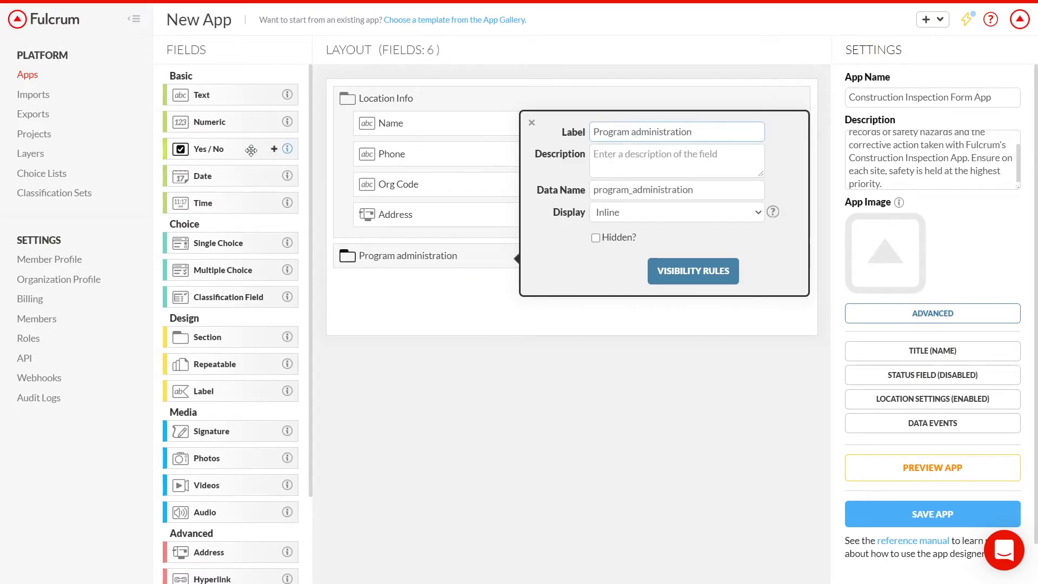
pyautogui.moveTo(249, 150); pyautogui.dragTo(482, 277)
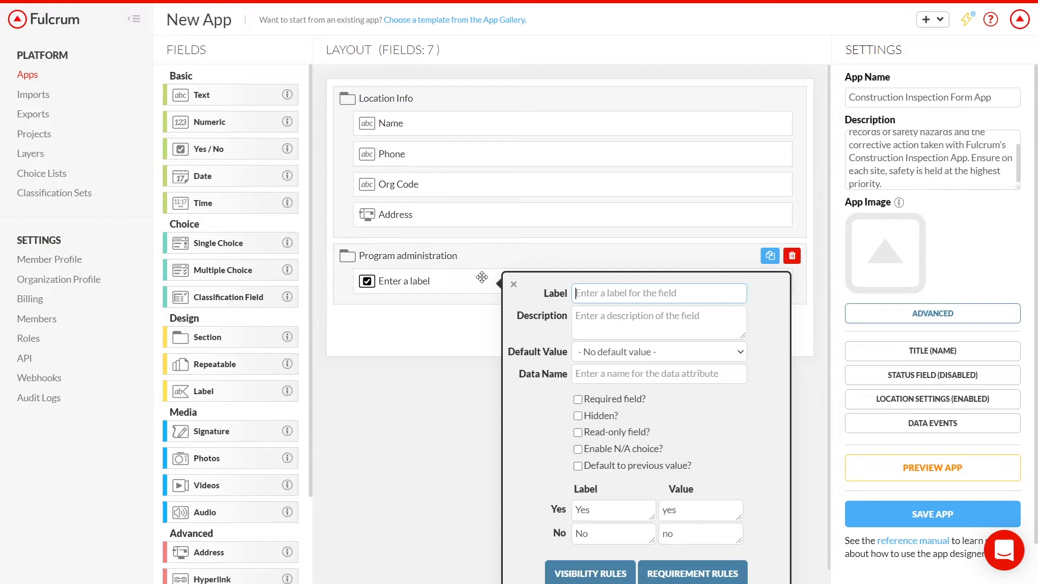
pyautogui.write('OSHA ')
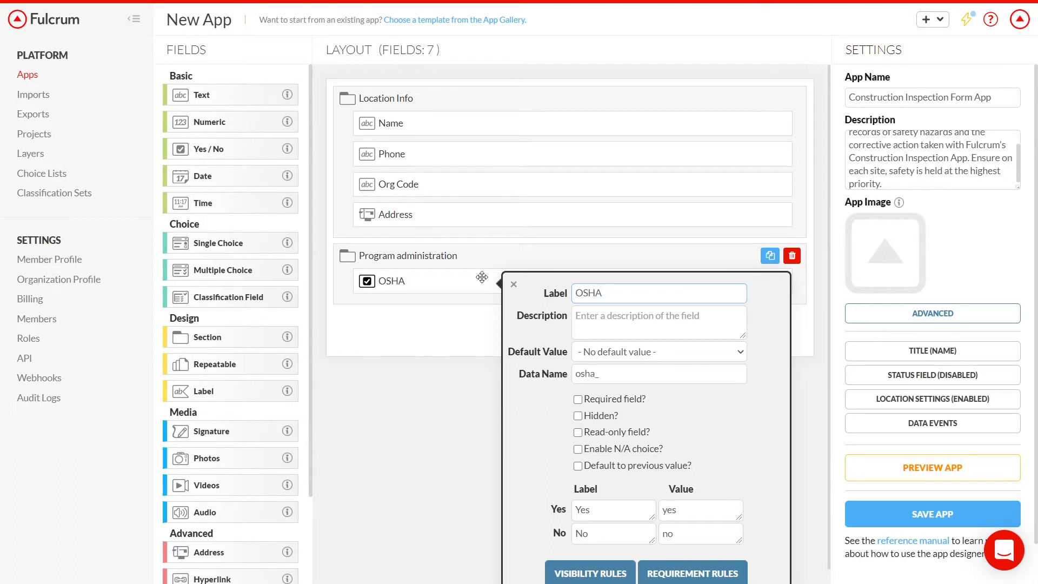
pyautogui.write('posting')
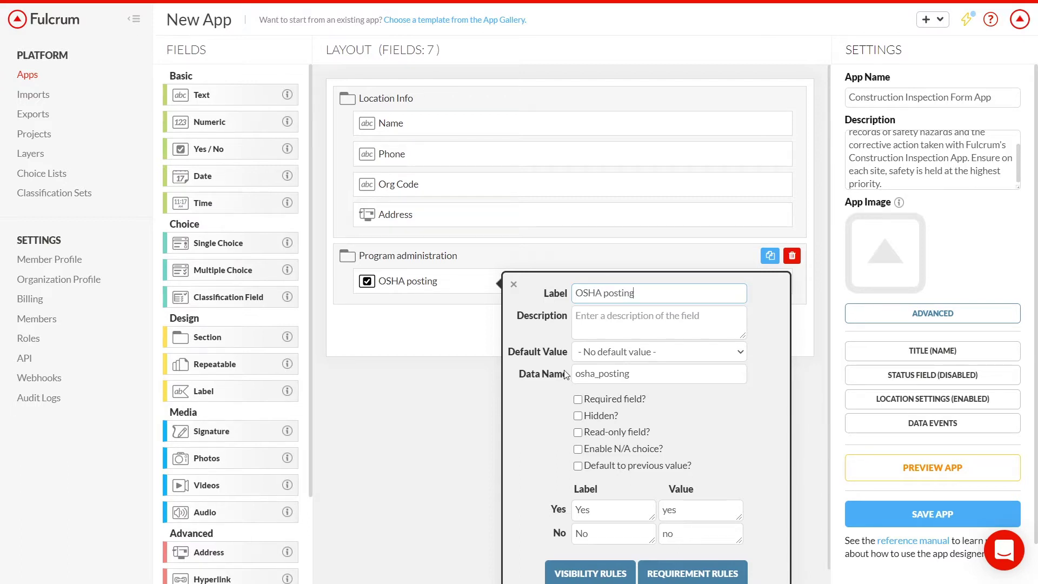
pyautogui.click(578, 450)
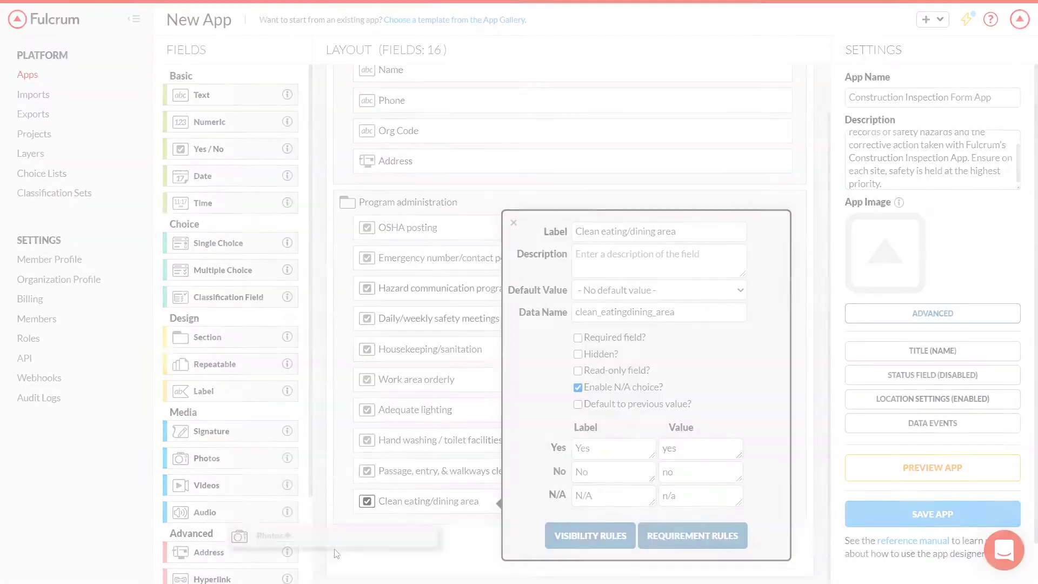
pyautogui.moveTo(267, 538); pyautogui.dragTo(460, 521)
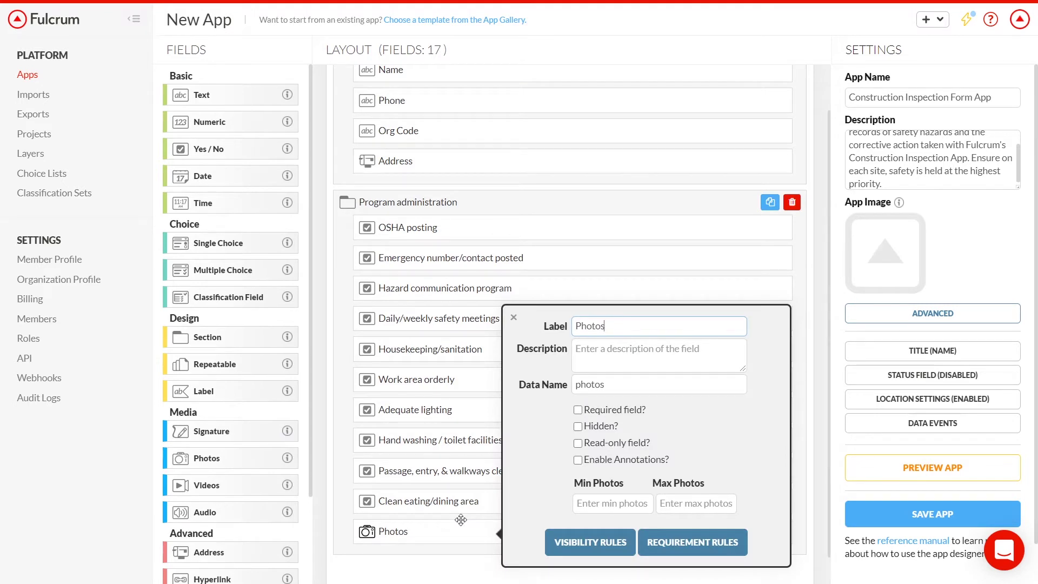
pyautogui.scroll(-1, 461, 520)
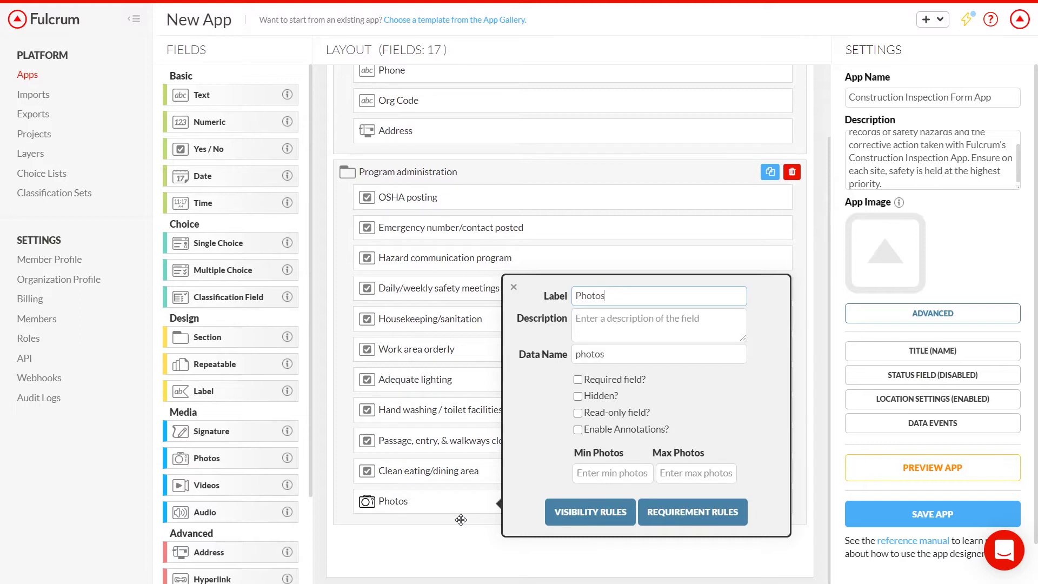
# Step: Add a Fire prevention section with an N/A-enabled Yes/No item 'Fire extinguishers available'
pyautogui.click(238, 333)
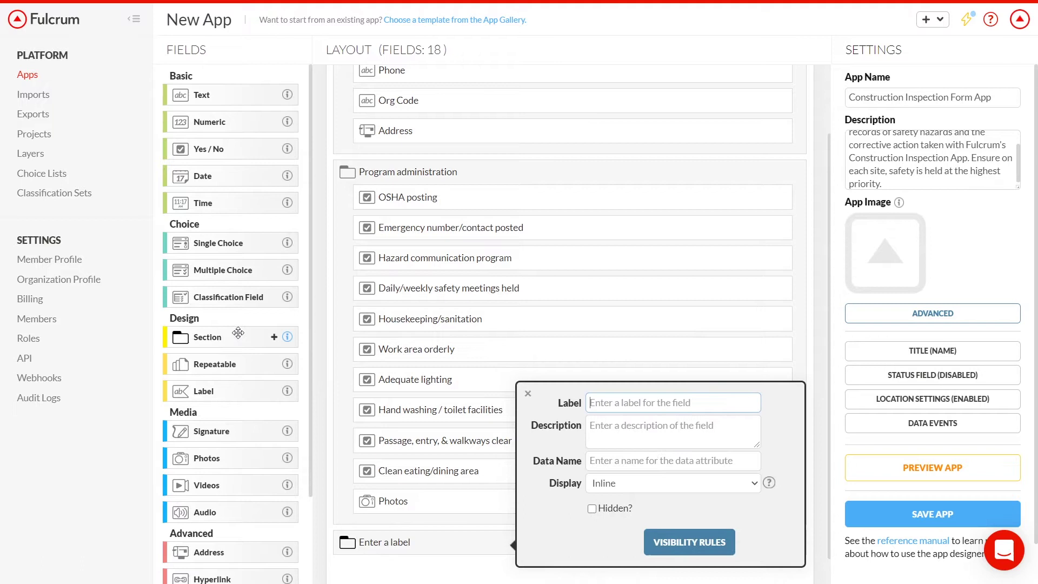
pyautogui.write('Fire prevention')
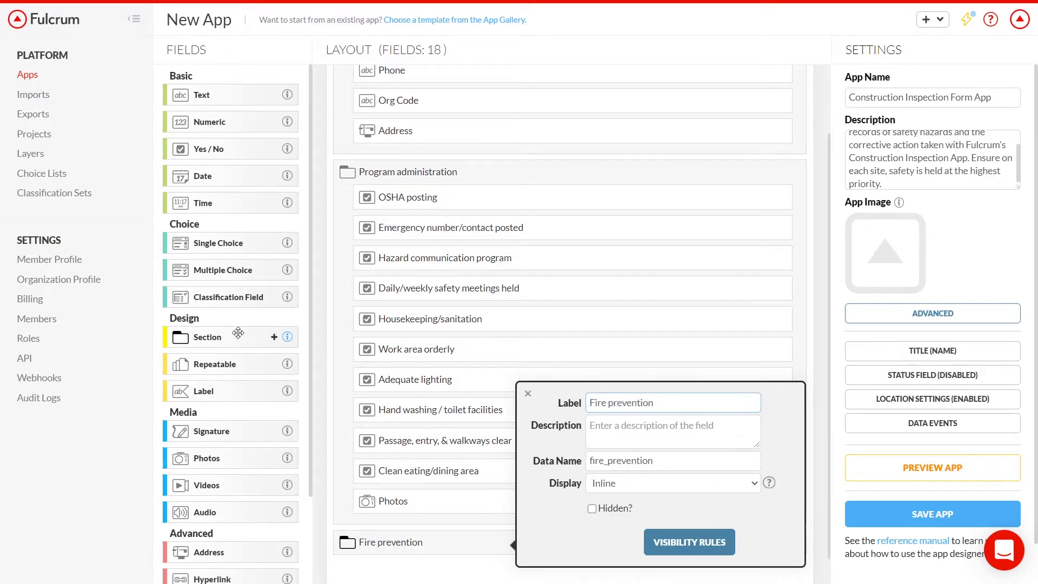
pyautogui.moveTo(216, 149); pyautogui.dragTo(487, 525)
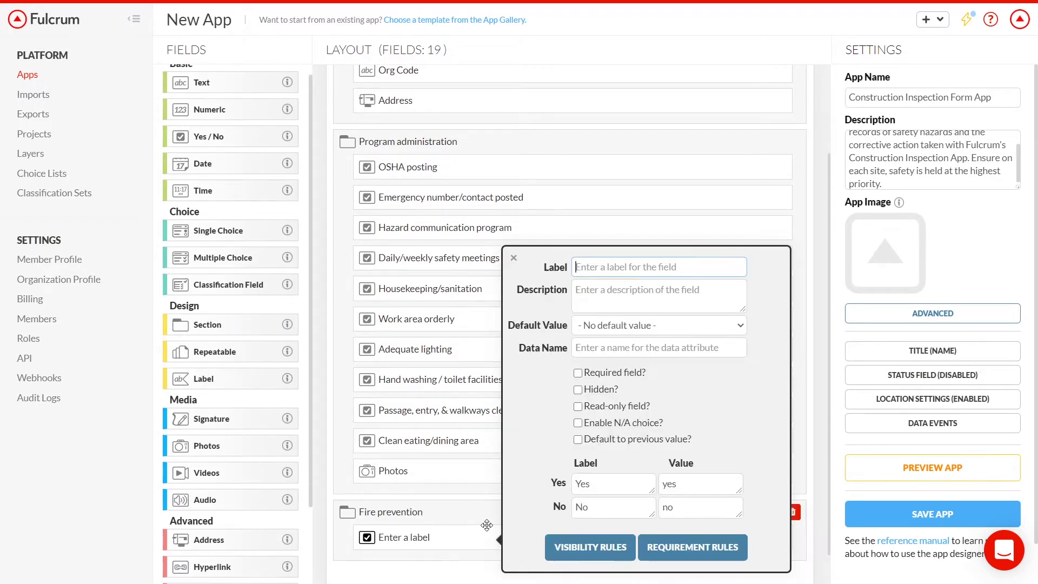
pyautogui.write('Fire extingu')
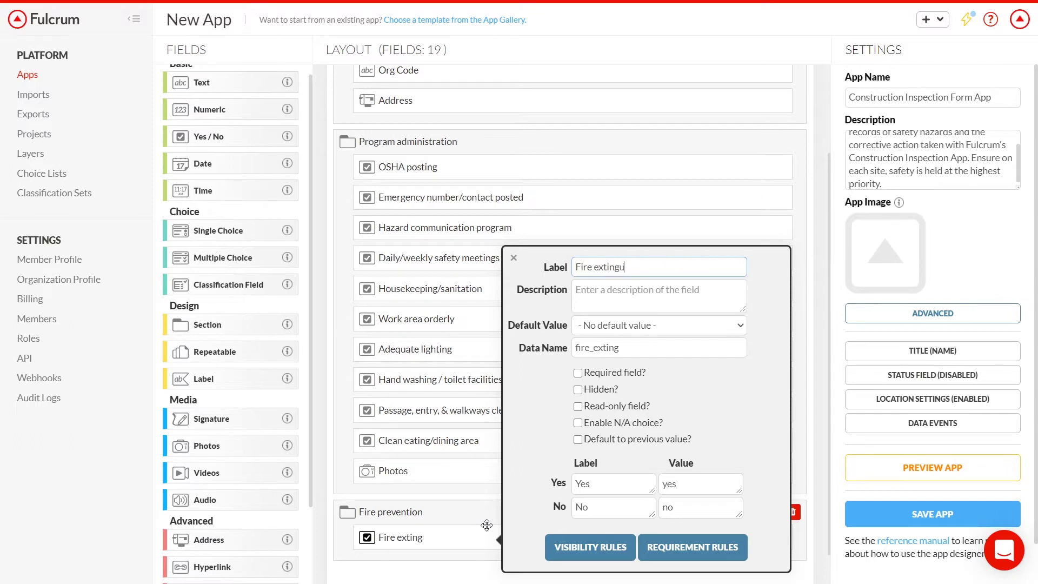
pyautogui.write('ishers available')
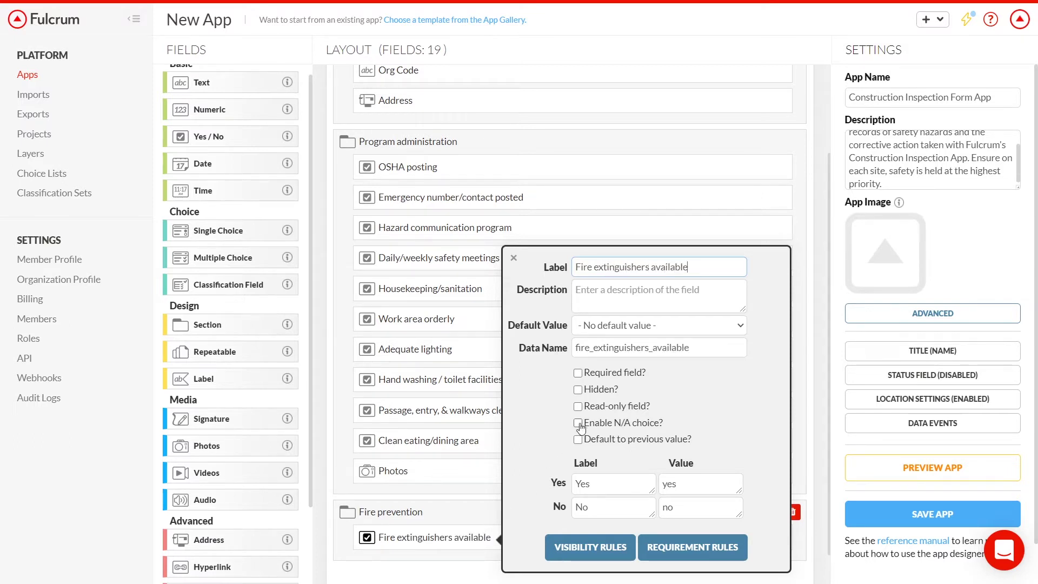
pyautogui.click(578, 422)
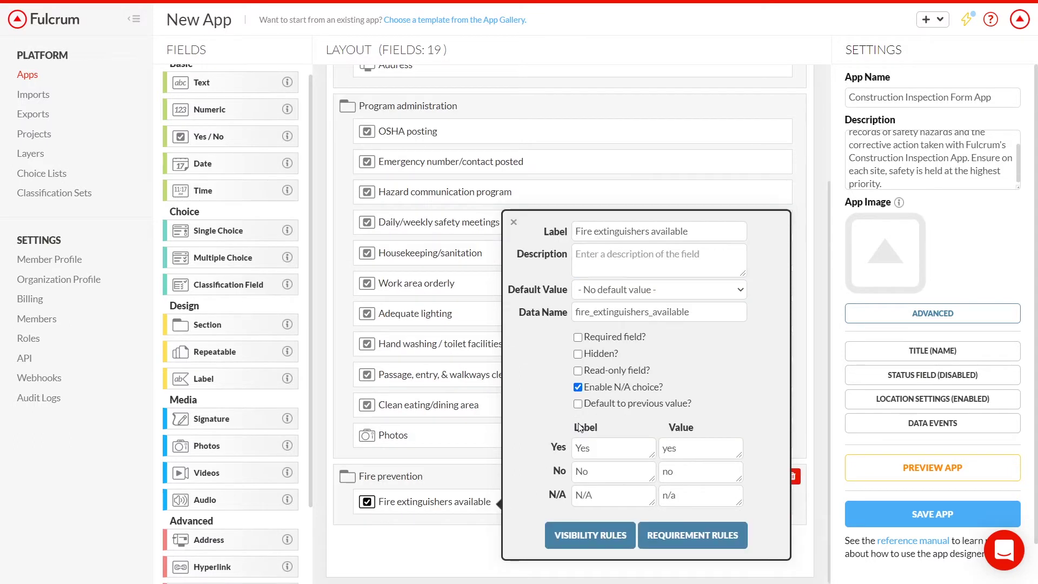
# Step: Add a second N/A-enabled Yes/No item, 'Correct extinguishers for job'
pyautogui.moveTo(261, 136); pyautogui.dragTo(480, 526)
pyautogui.write('Correct')
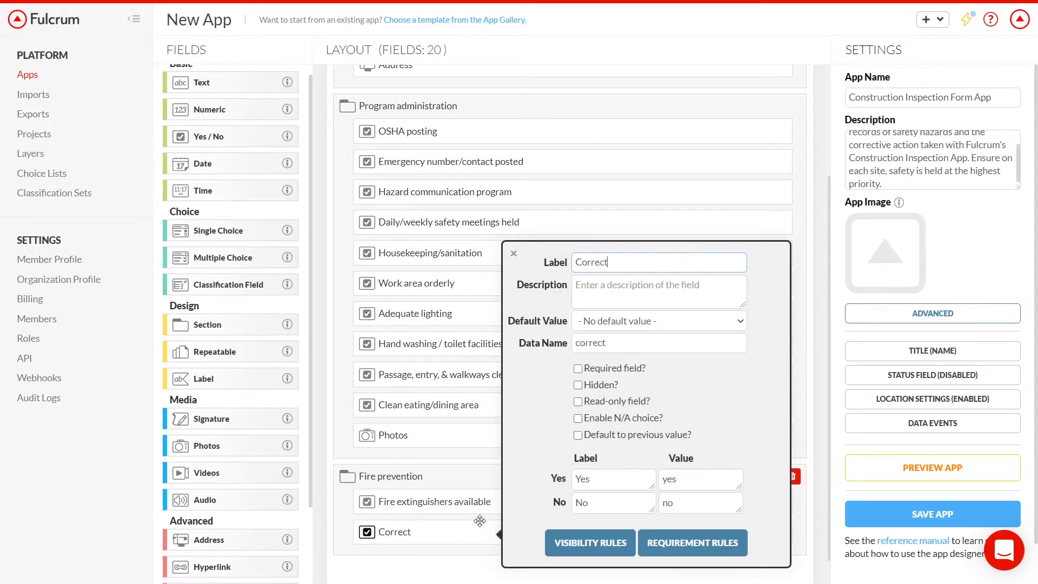
pyautogui.write(' extinguishers for job')
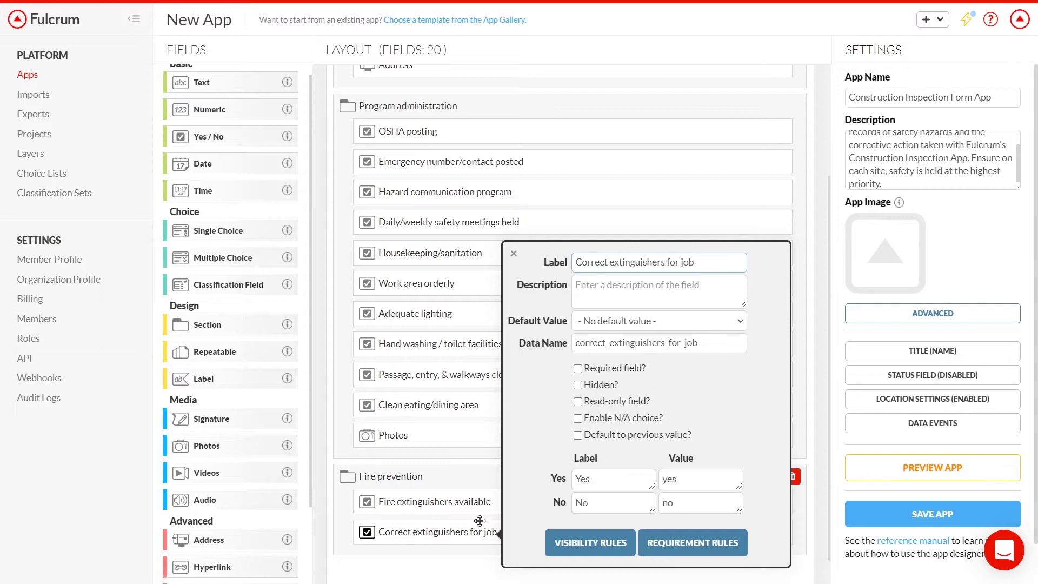
pyautogui.click(578, 418)
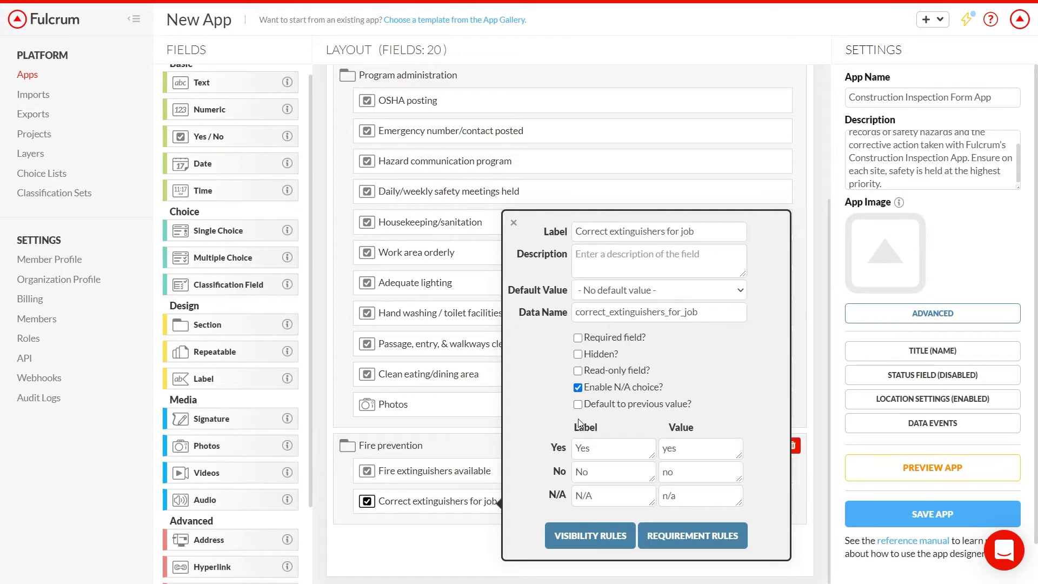
# Step: Save a visibility rule: Fire extinguishers available is equal to Yes
pyautogui.click(591, 537)
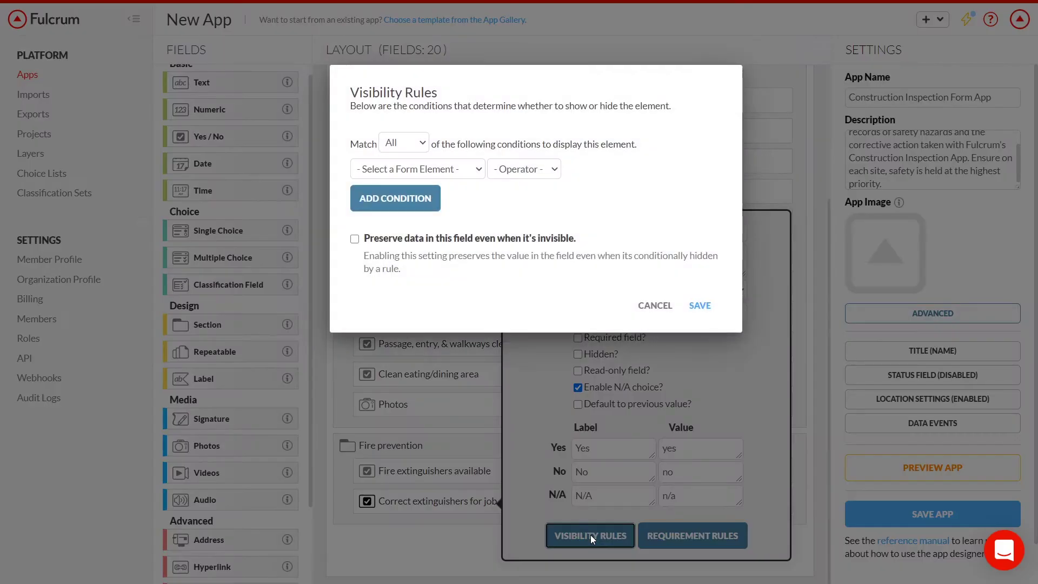
pyautogui.click(481, 170)
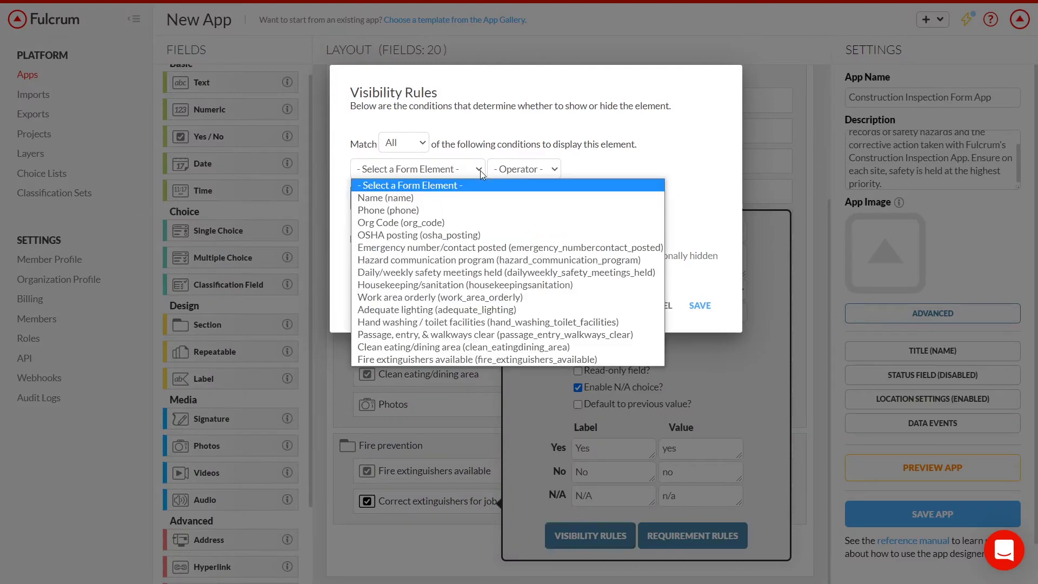
pyautogui.click(476, 356)
pyautogui.click(612, 174)
pyautogui.click(610, 197)
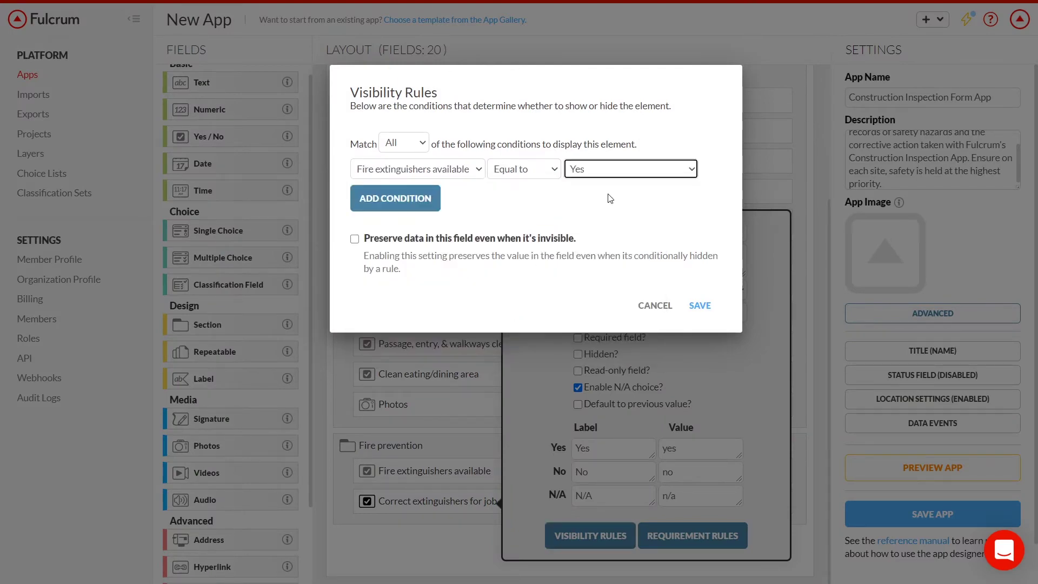
pyautogui.click(700, 307)
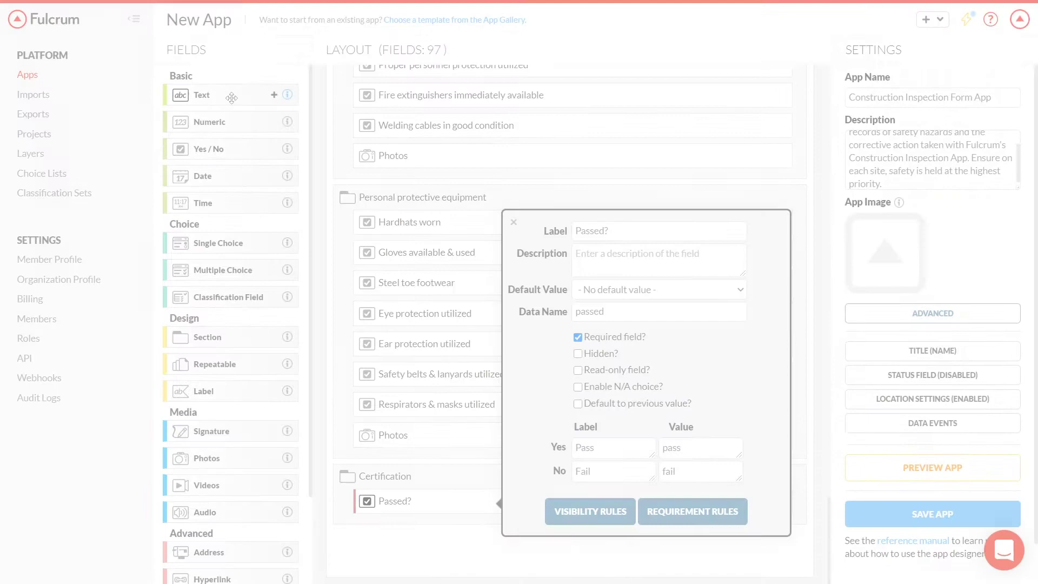
# Step: Place the Inspector field in Certification and add a Signature field labelled Inspector Signature beneath it
pyautogui.write('Inspector')
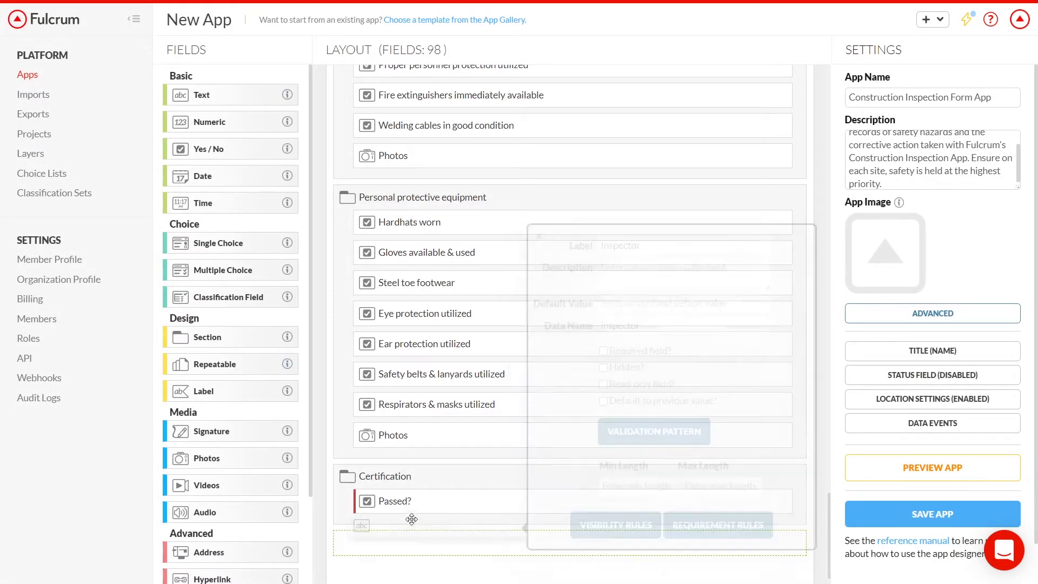
pyautogui.moveTo(392, 541); pyautogui.dragTo(384, 536)
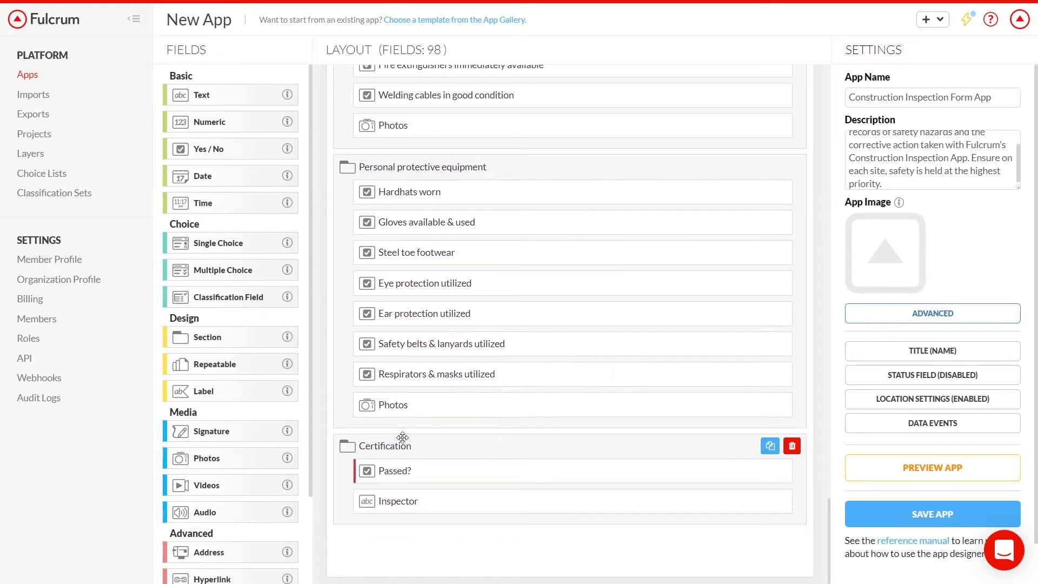
pyautogui.moveTo(241, 431); pyautogui.dragTo(451, 522)
pyautogui.write('Inspector Signature')
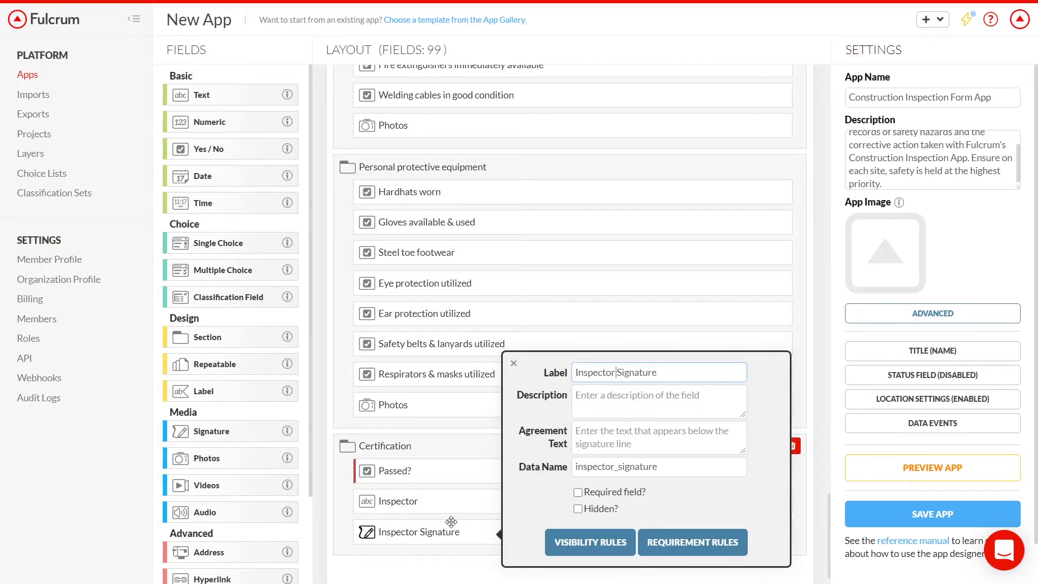
pyautogui.scroll(-1, 452, 522)
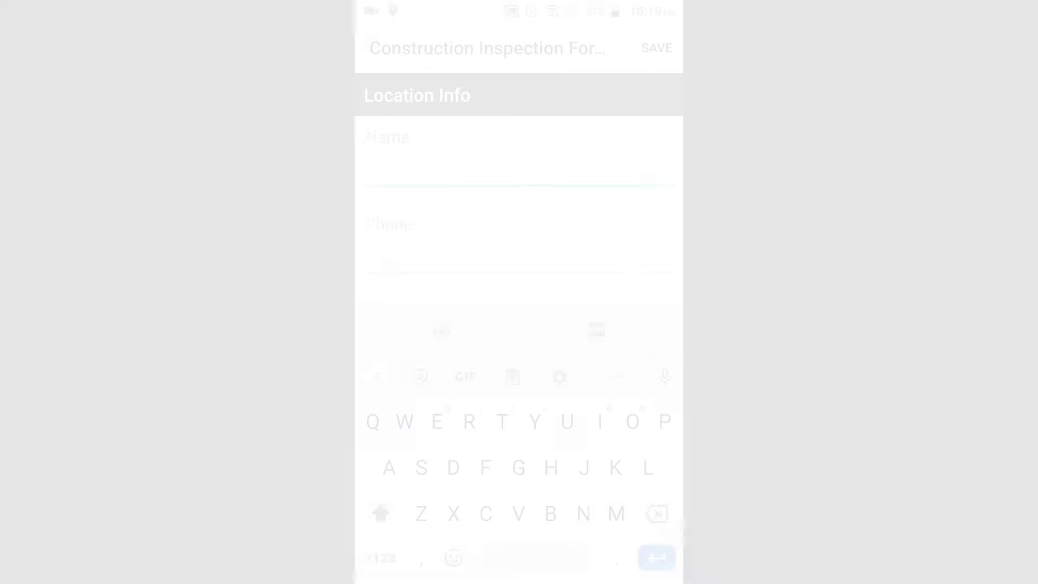
# Step: Enter 'Henderson School site' as the record name and fill in the site's phone number
pyautogui.write('erson School site')
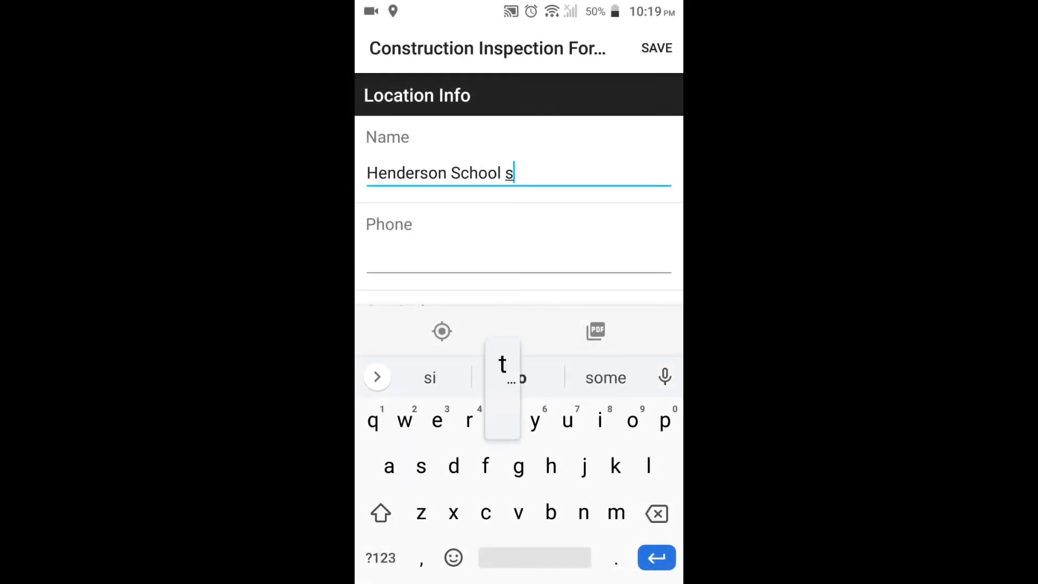
pyautogui.click(519, 260)
pyautogui.write('201-555')
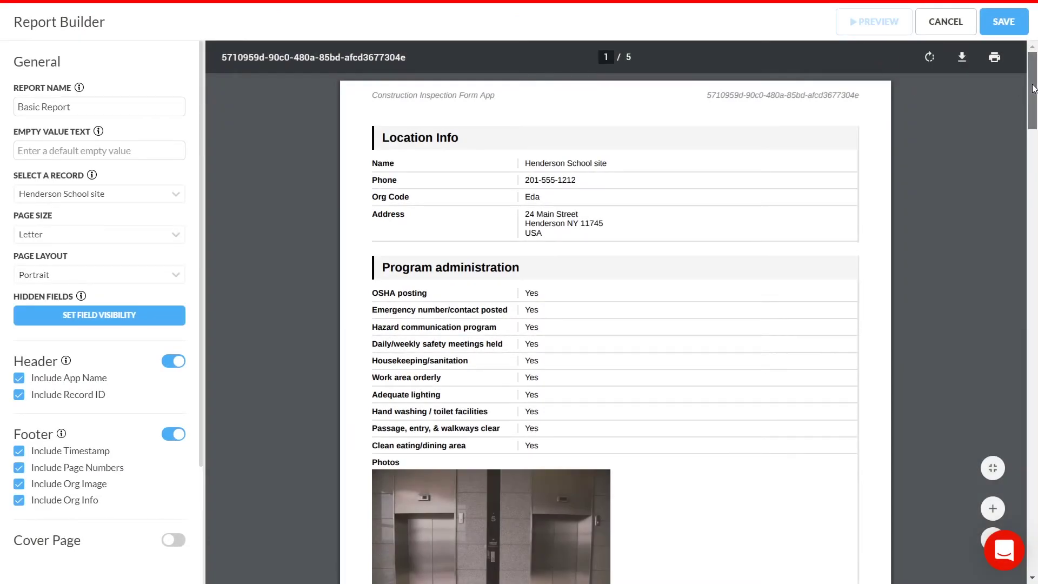
pyautogui.moveTo(1033, 88); pyautogui.dragTo(1036, 490)
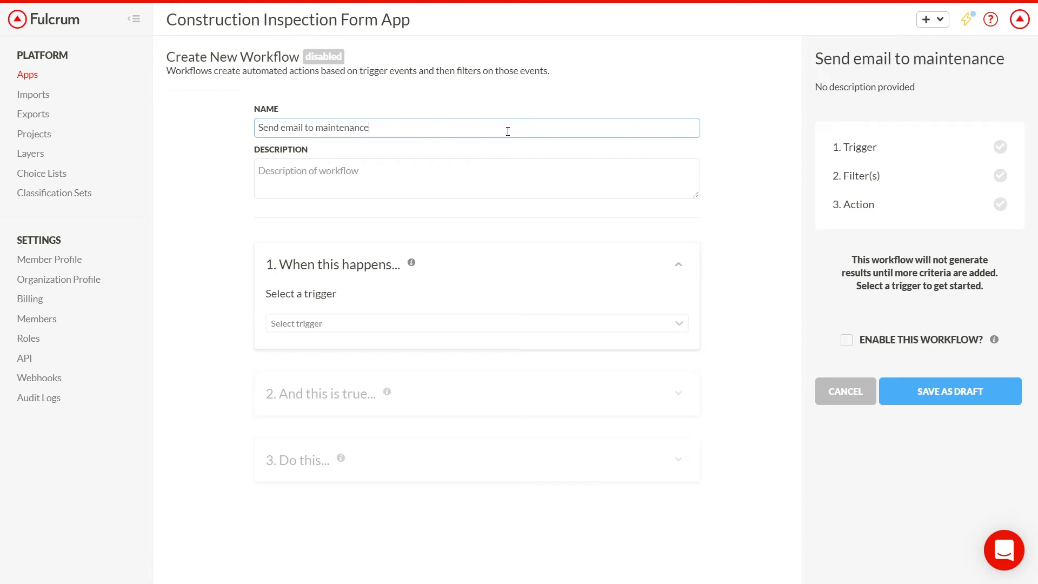
# Step: Describe the workflow as emailing maintenance after each inspection, triggered on Record created with No Filter
pyautogui.click(483, 172)
pyautogui.write('Send email to maintenance any t')
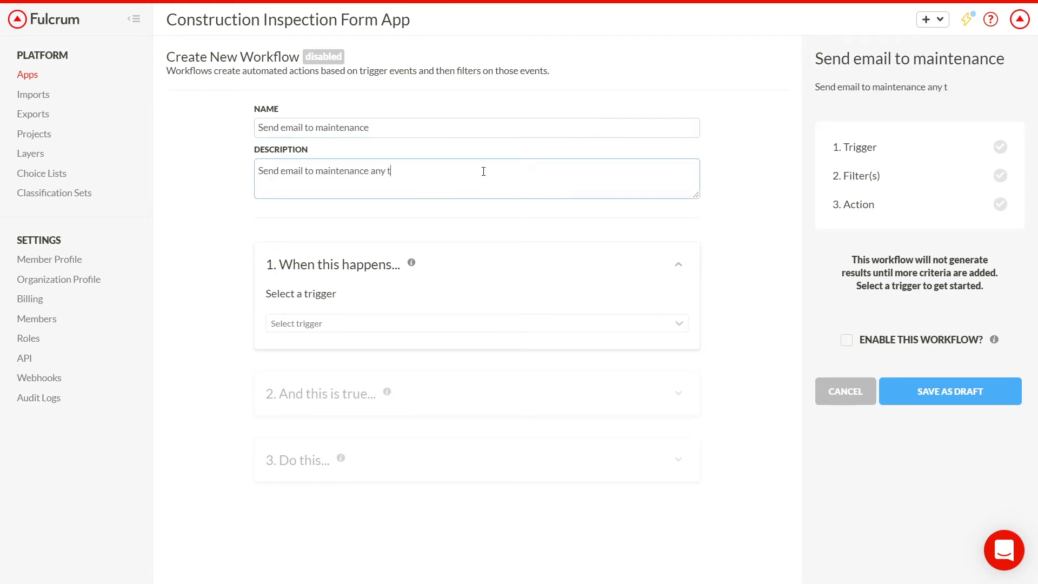
pyautogui.write('ime an inspection has occurred.')
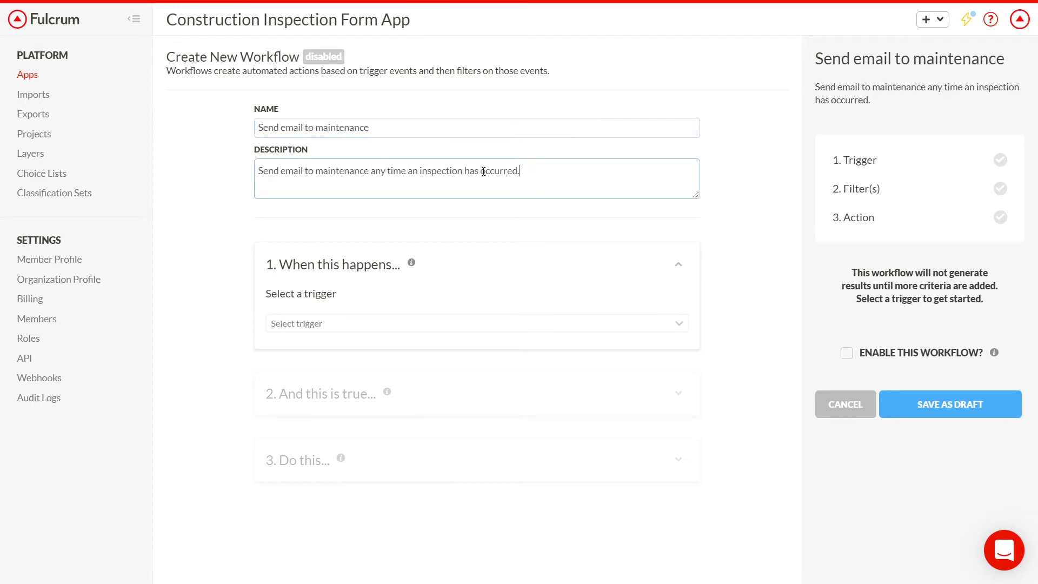
pyautogui.click(481, 324)
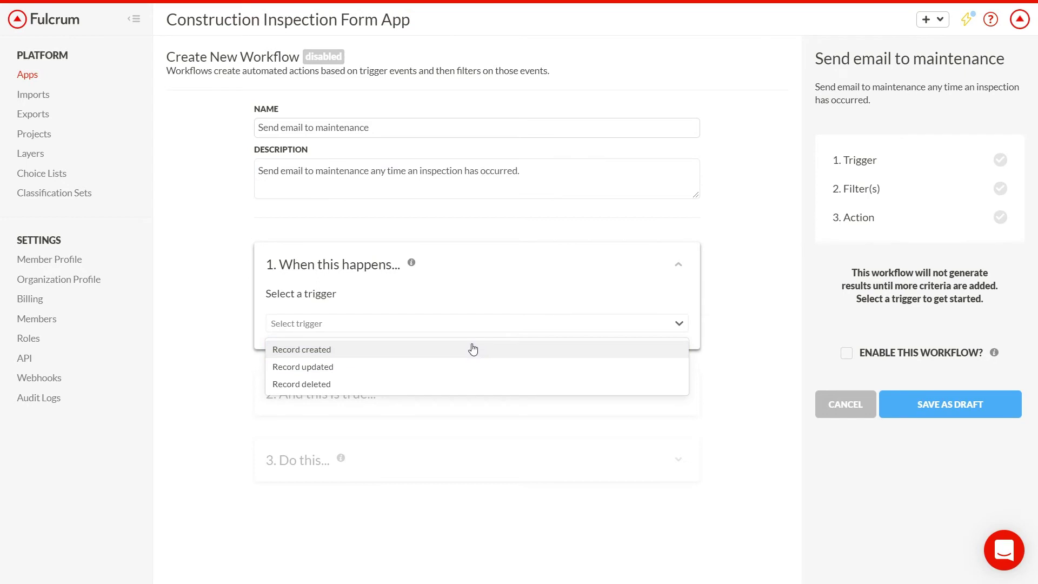
pyautogui.click(473, 349)
pyautogui.click(442, 439)
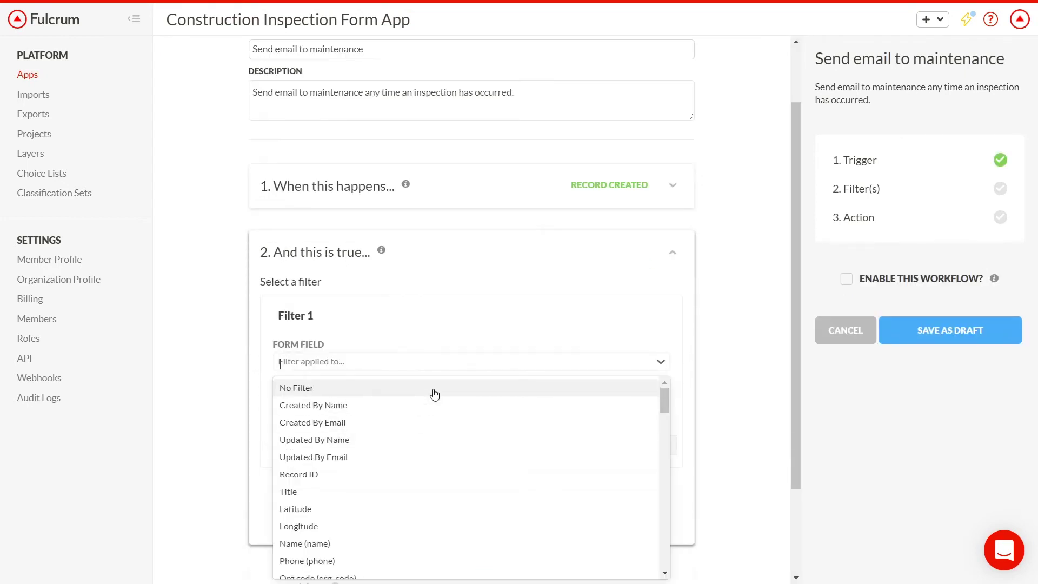
pyautogui.click(435, 393)
# Step: Set the action to Email with the Basic Report PDF attached
pyautogui.click(436, 453)
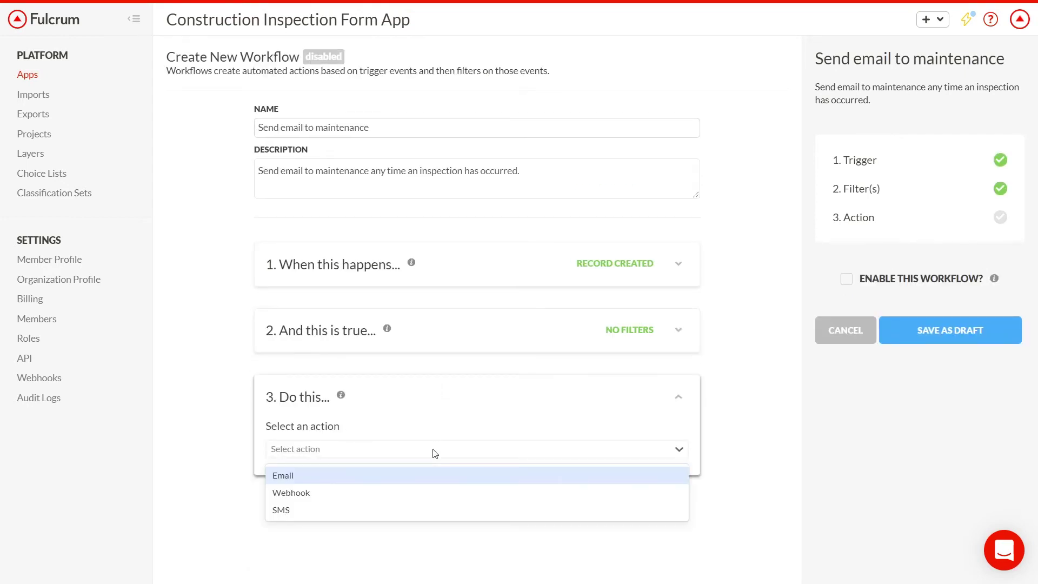
pyautogui.click(428, 476)
pyautogui.scroll(-5, 427, 480)
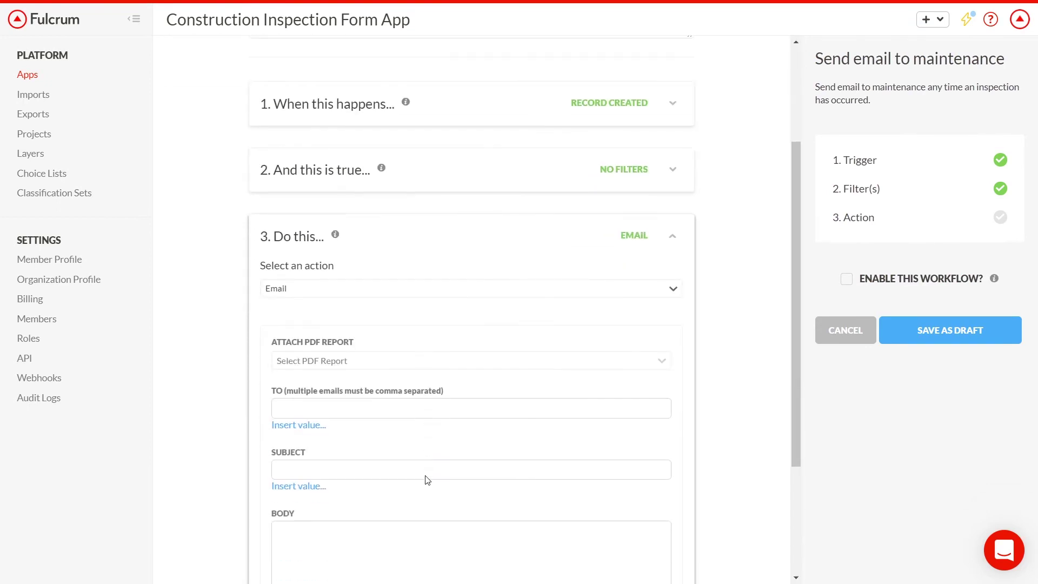
pyautogui.scroll(-1, 427, 480)
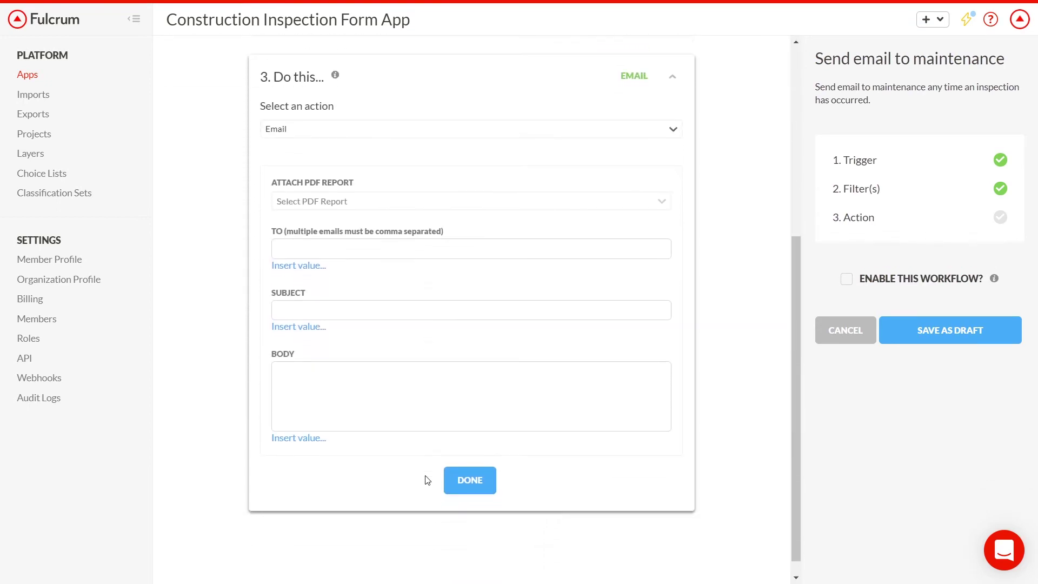
pyautogui.click(401, 206)
pyautogui.click(389, 226)
# Step: Address the email to the maintenance address and put the Passed? value in the subject
pyautogui.click(379, 251)
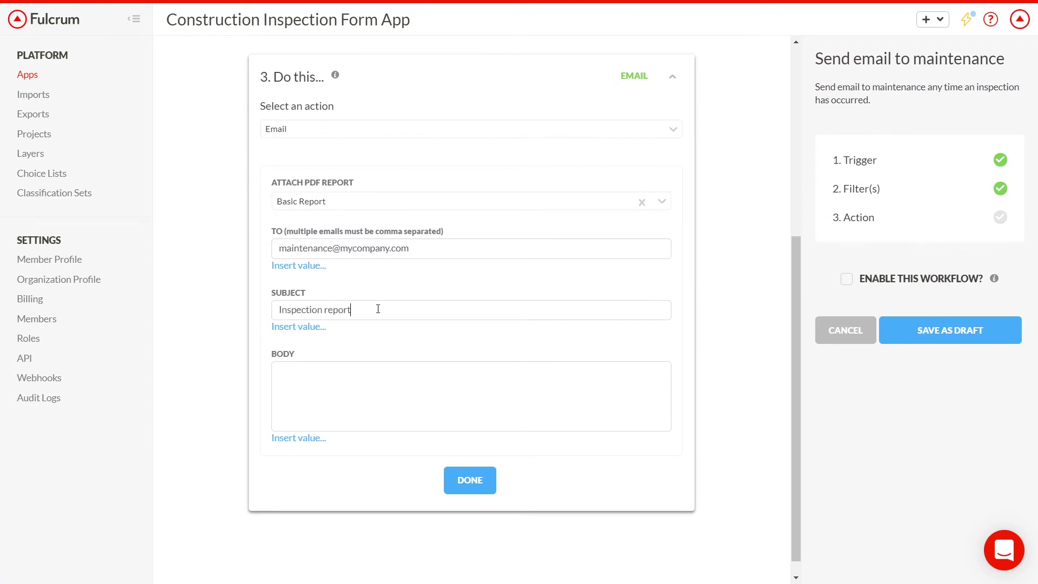
pyautogui.click(316, 327)
pyautogui.write('pass')
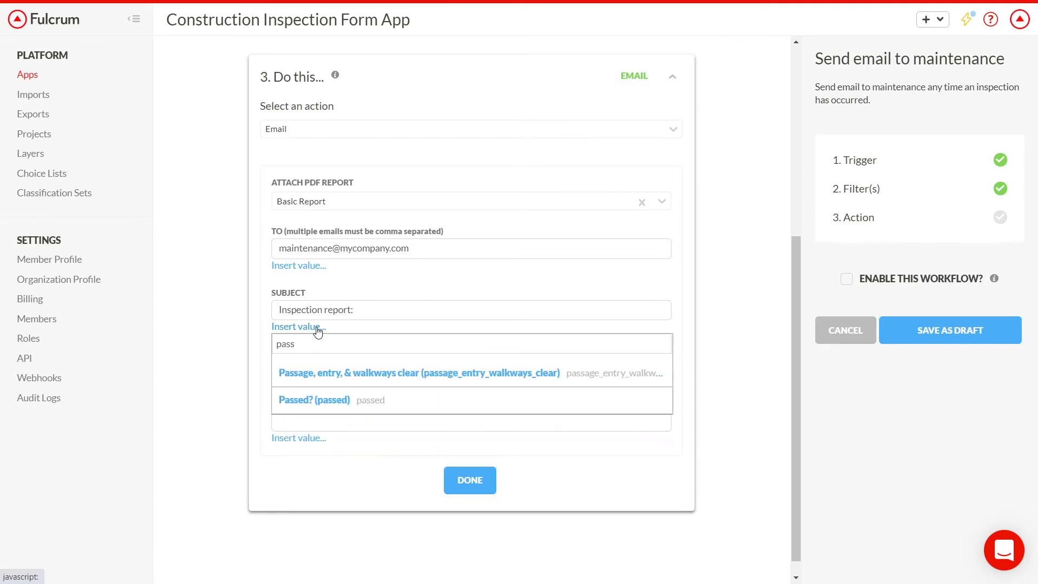
pyautogui.click(306, 395)
# Step: Write the body 'Please find attached the inspection report for' Address 'which was completed on' Date
pyautogui.click(306, 381)
pyautogui.write('Please find attached the inspection report for')
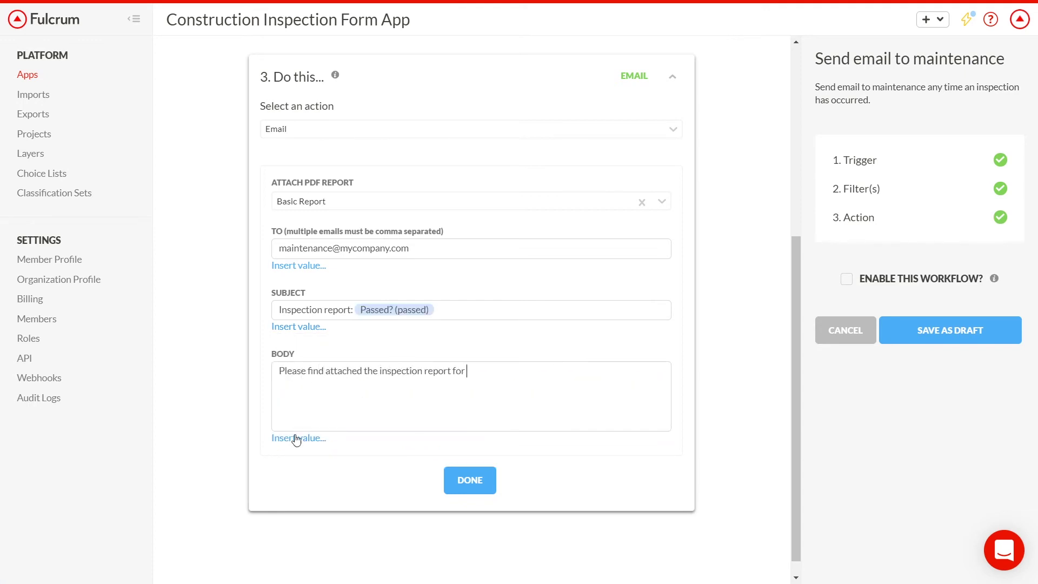
pyautogui.click(297, 439)
pyautogui.scroll(-6, 329, 487)
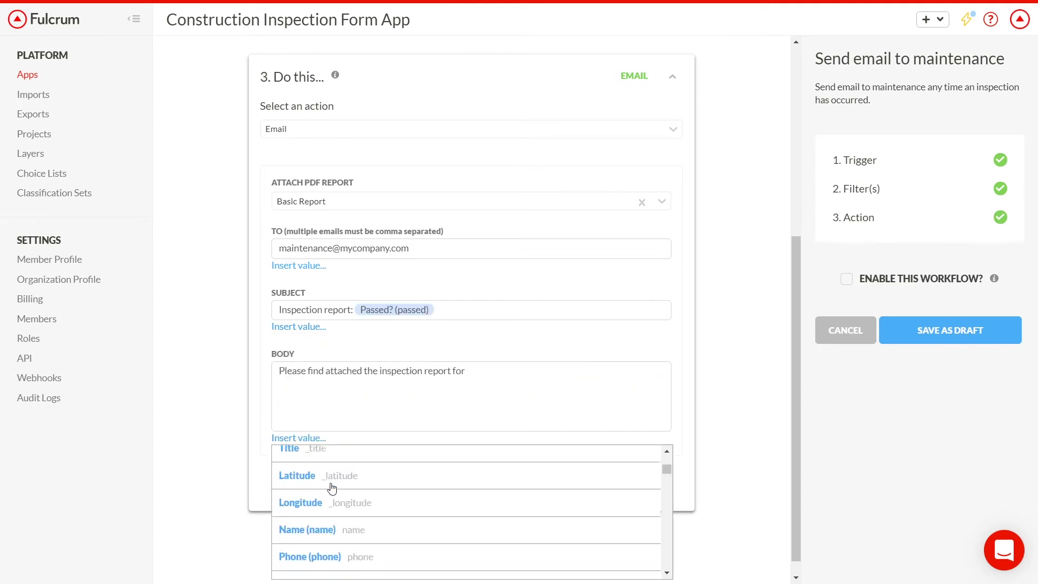
pyautogui.click(328, 535)
pyautogui.write('which was completed on')
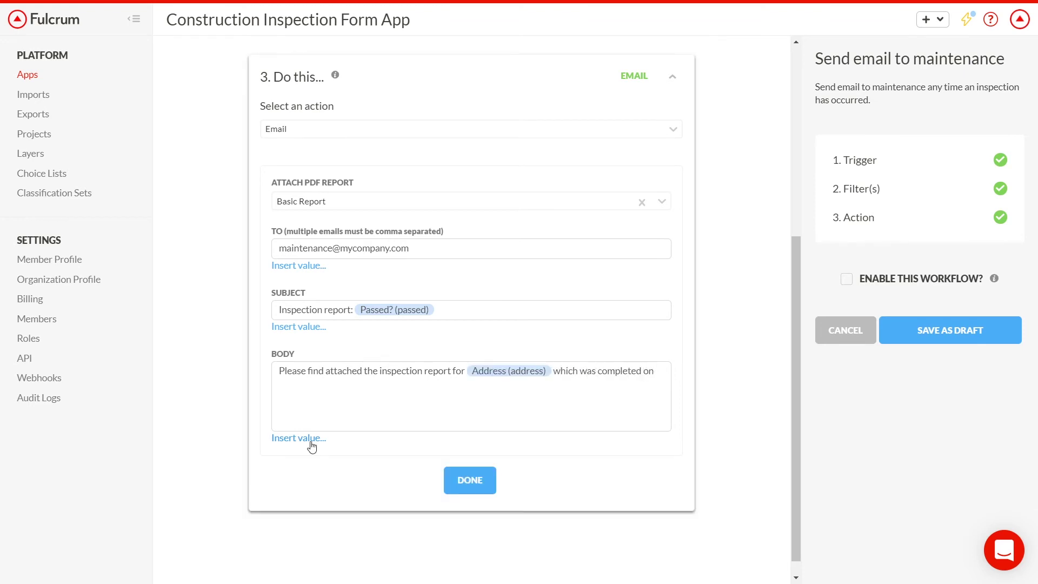
pyautogui.click(312, 442)
pyautogui.write('date')
pyautogui.click(305, 537)
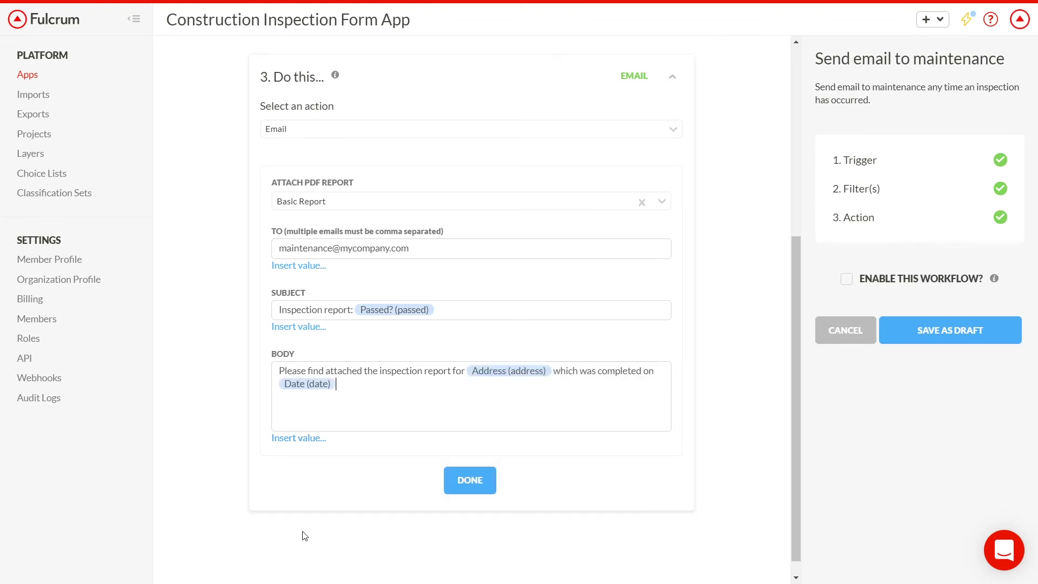
# Step: Finish the body with Time, Inspector and 'The result was a score of' Passed?, then save as draft
pyautogui.write('at')
pyautogui.click(298, 439)
pyautogui.write('time')
pyautogui.click(301, 483)
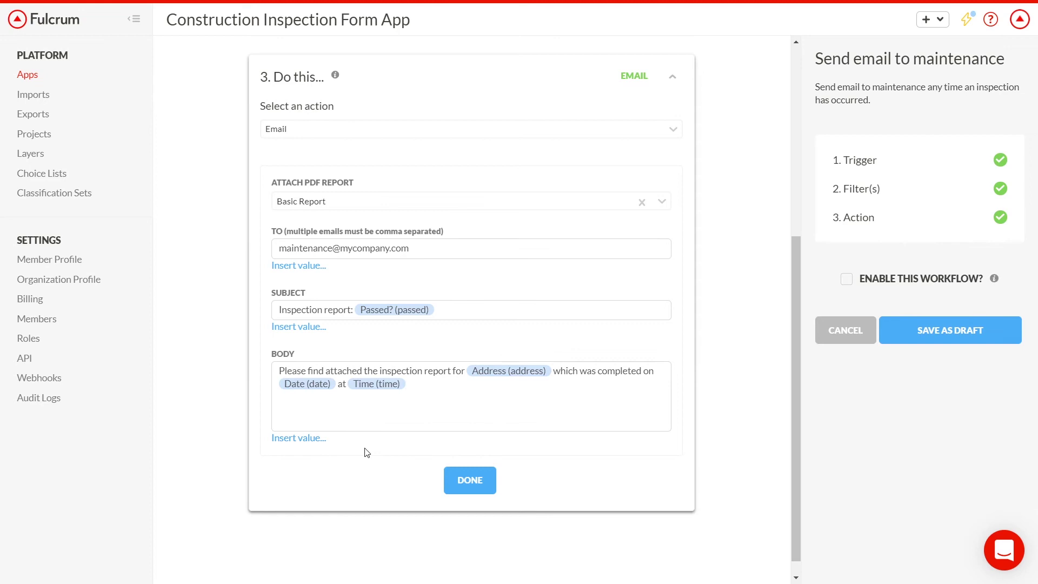
pyautogui.click(316, 439)
pyautogui.write('insp')
pyautogui.click(357, 506)
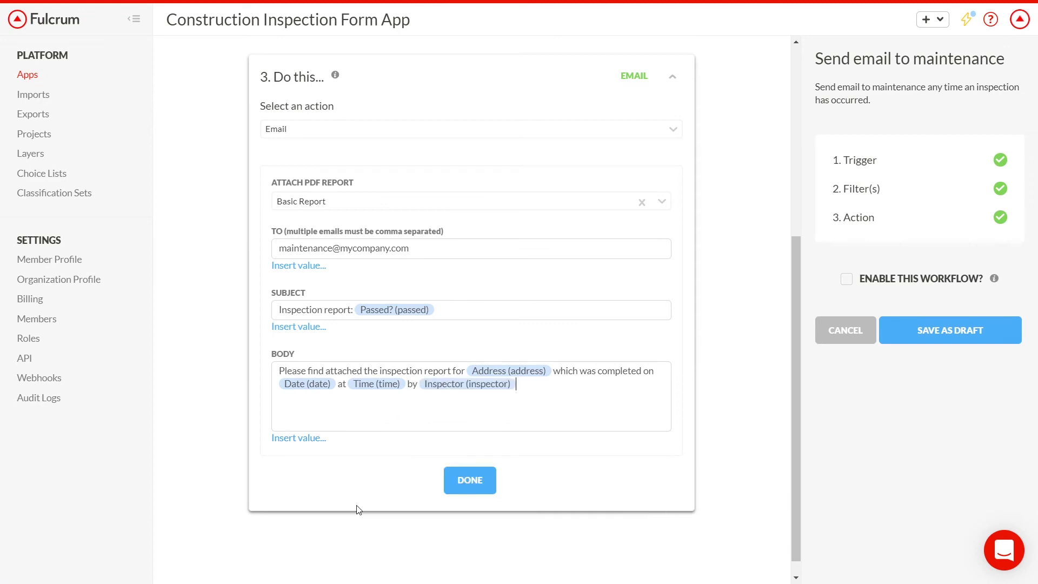
pyautogui.write('. The result was a score of')
pyautogui.click(303, 439)
pyautogui.write('pass')
pyautogui.click(303, 567)
pyautogui.write('.')
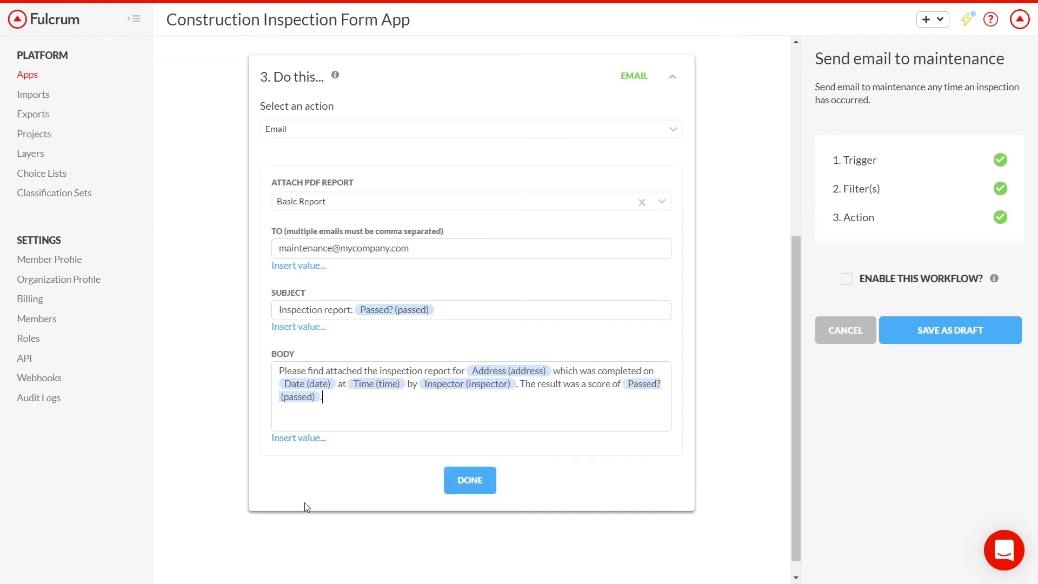
pyautogui.click(950, 330)
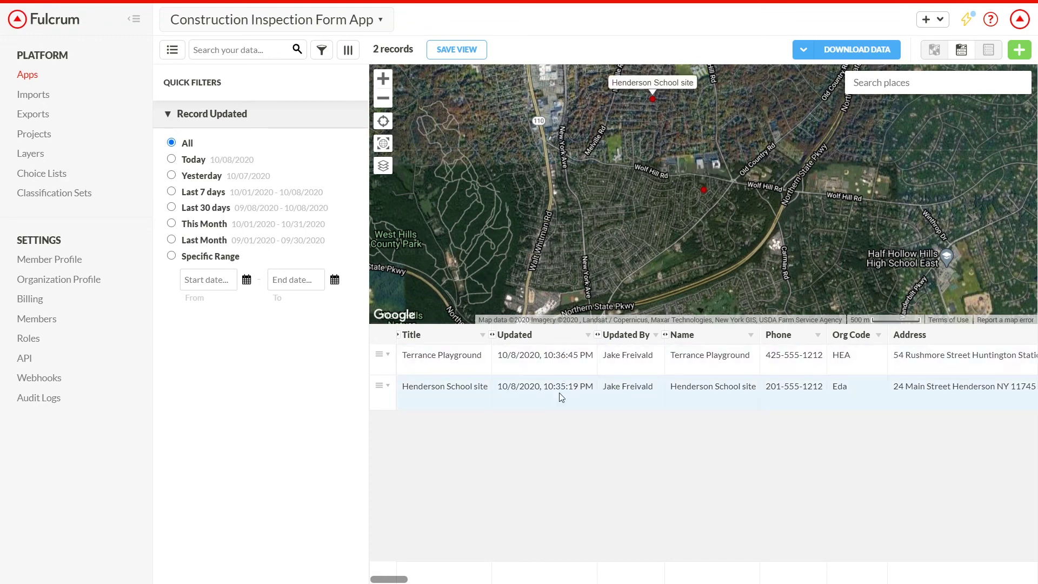
pyautogui.click(389, 355)
pyautogui.click(422, 416)
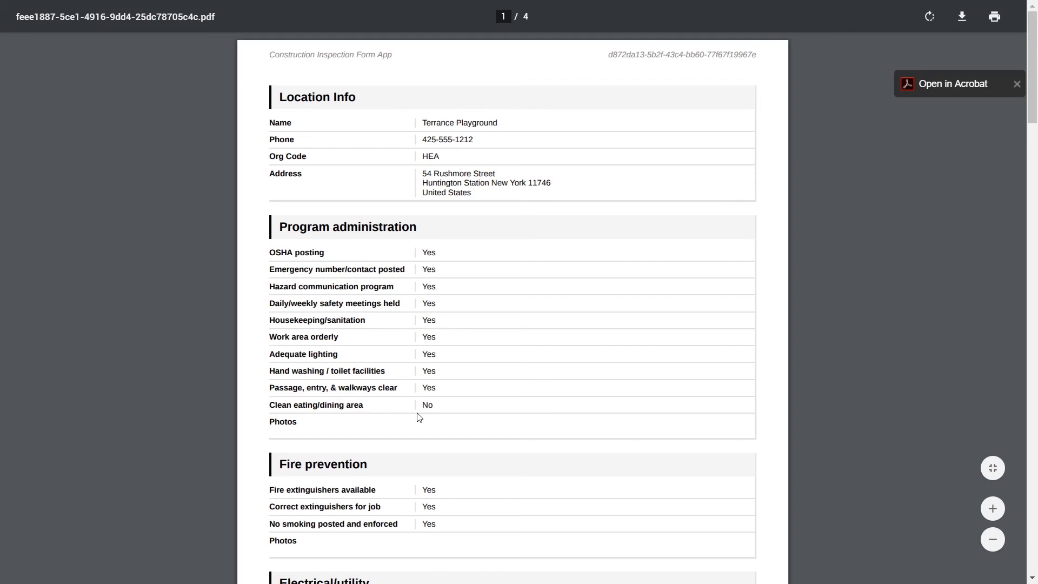
pyautogui.click(1017, 84)
pyautogui.moveTo(1032, 84); pyautogui.dragTo(1037, 541)
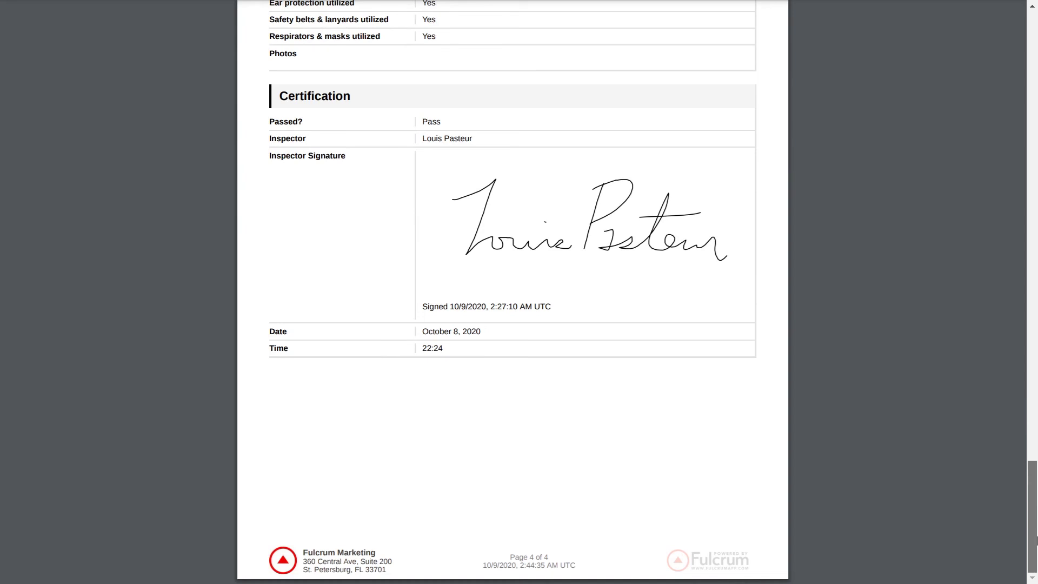
pyautogui.moveTo(1036, 541); pyautogui.dragTo(1022, 205)
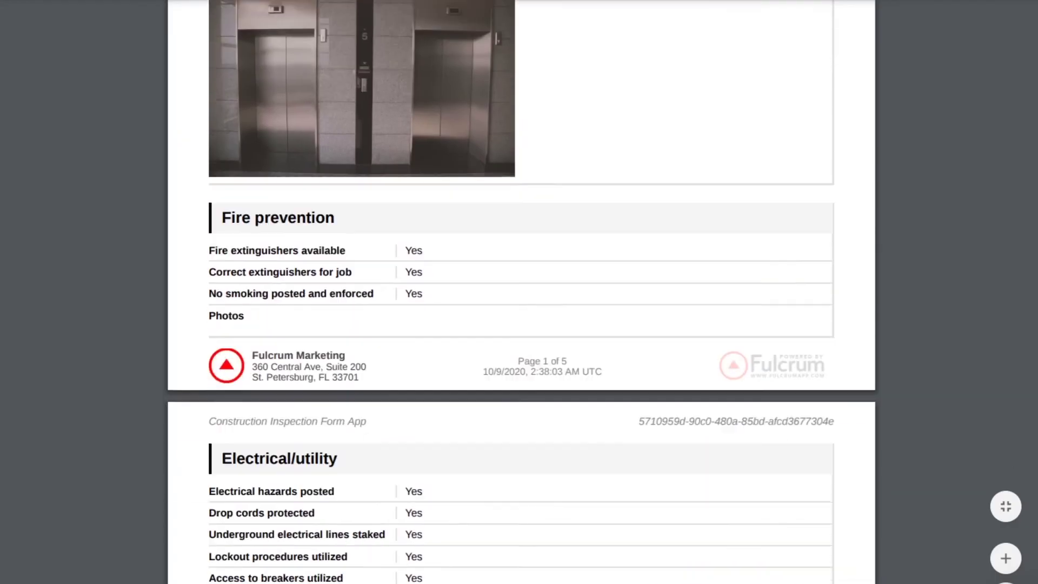
# Step: Scroll the Henderson School site PDF down to the signed Certification page
pyautogui.scroll(-8, 519, 292)
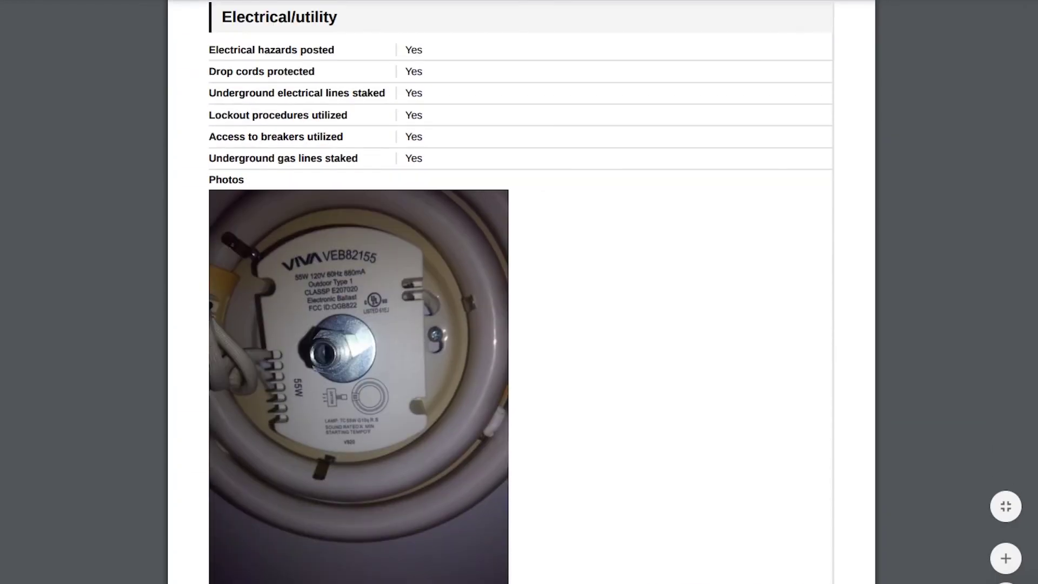
pyautogui.scroll(-20, 519, 292)
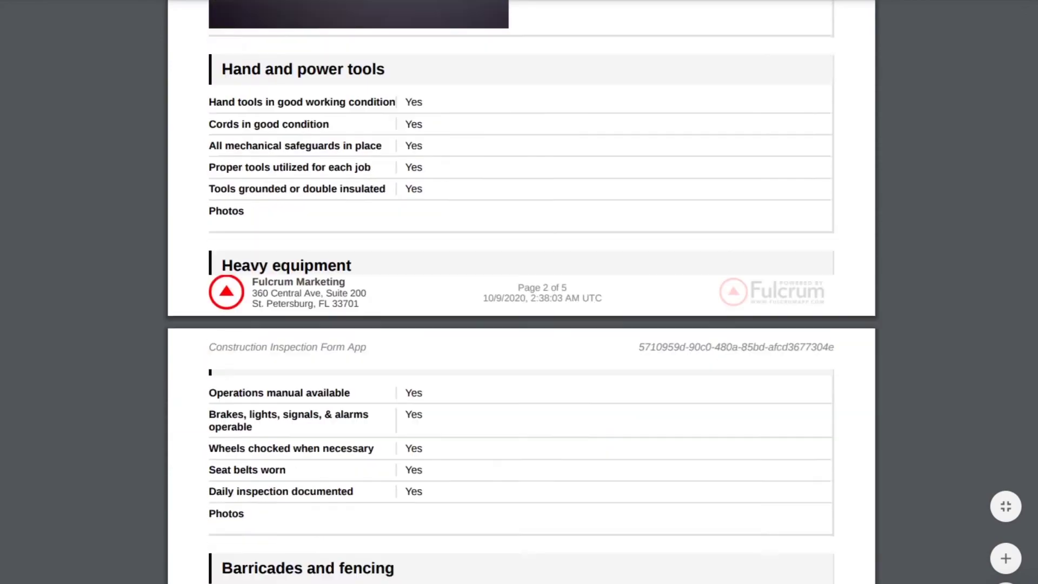
pyautogui.scroll(-12, 519, 292)
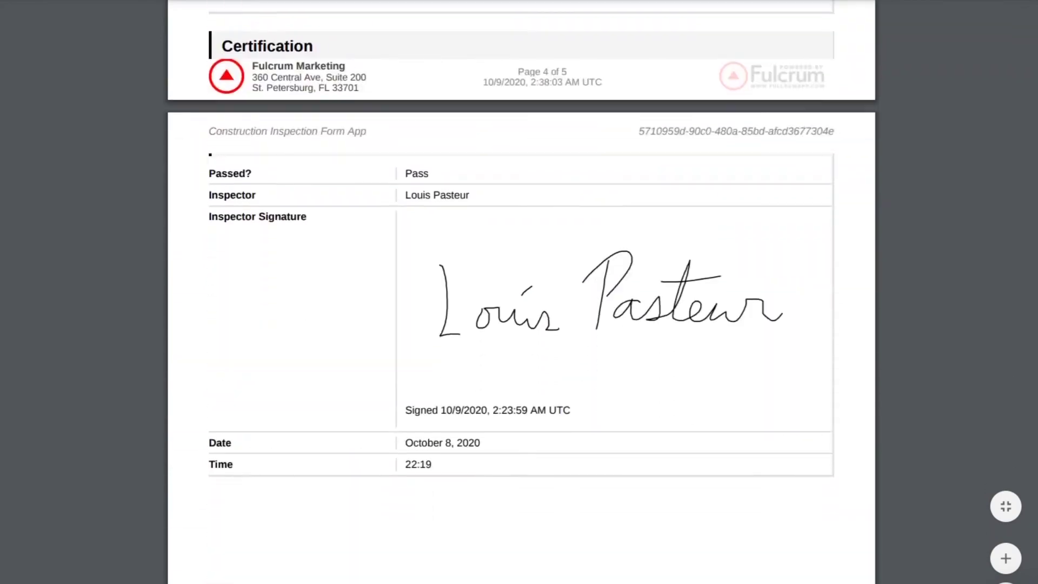